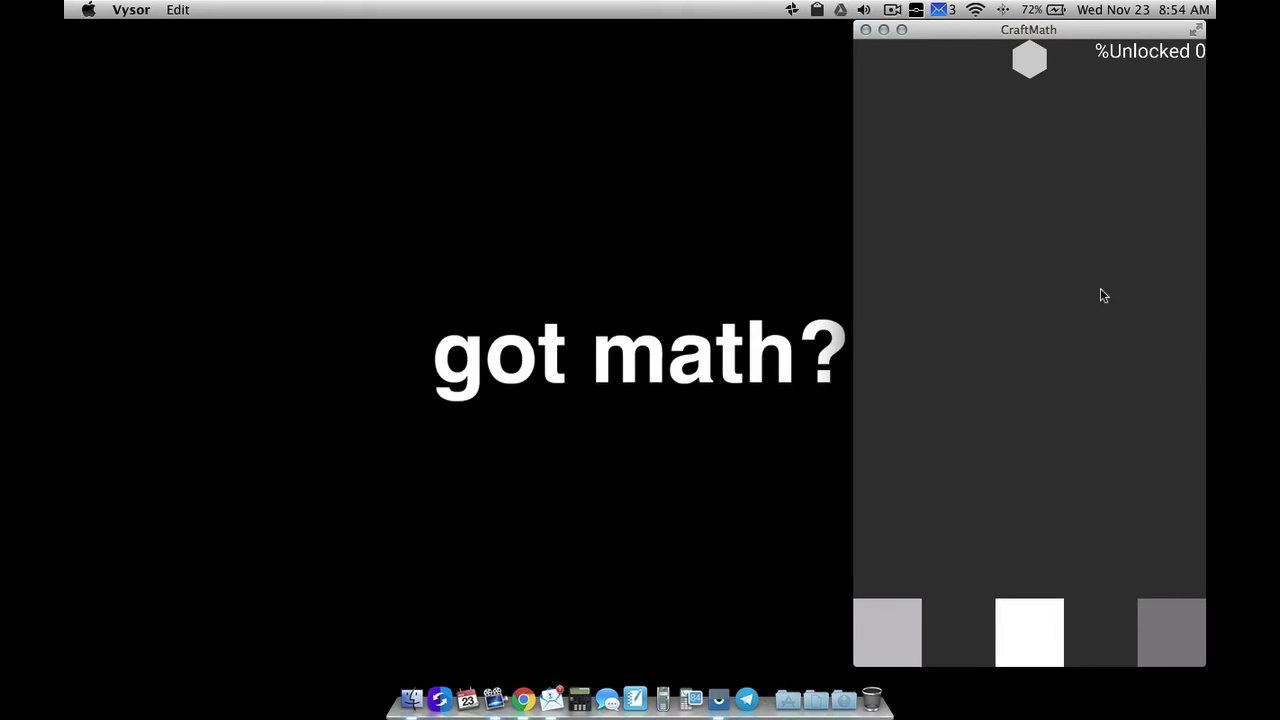
Test the wallpaper's dark grey and light grey square buttons against the %Unlocked indicator
{"action": "left_click", "coordinate": [1172, 616]}
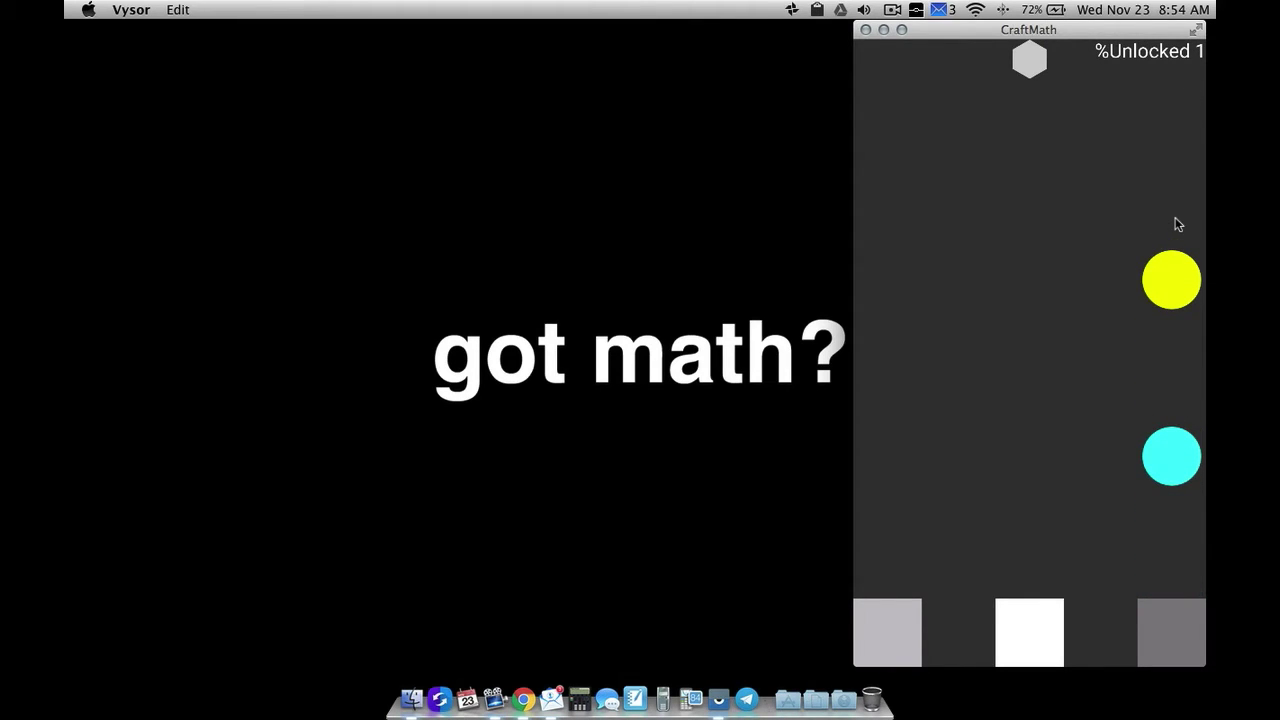
{"action": "left_click", "coordinate": [1131, 60]}
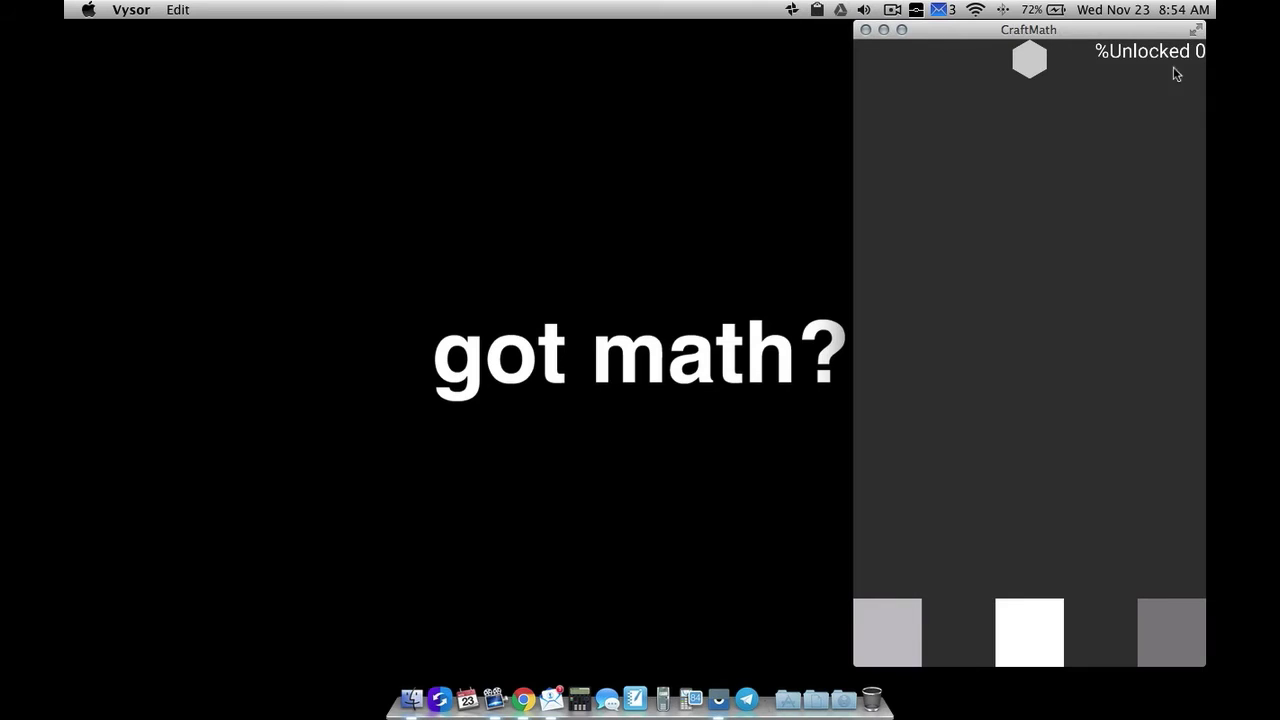
{"action": "left_click", "coordinate": [896, 609]}
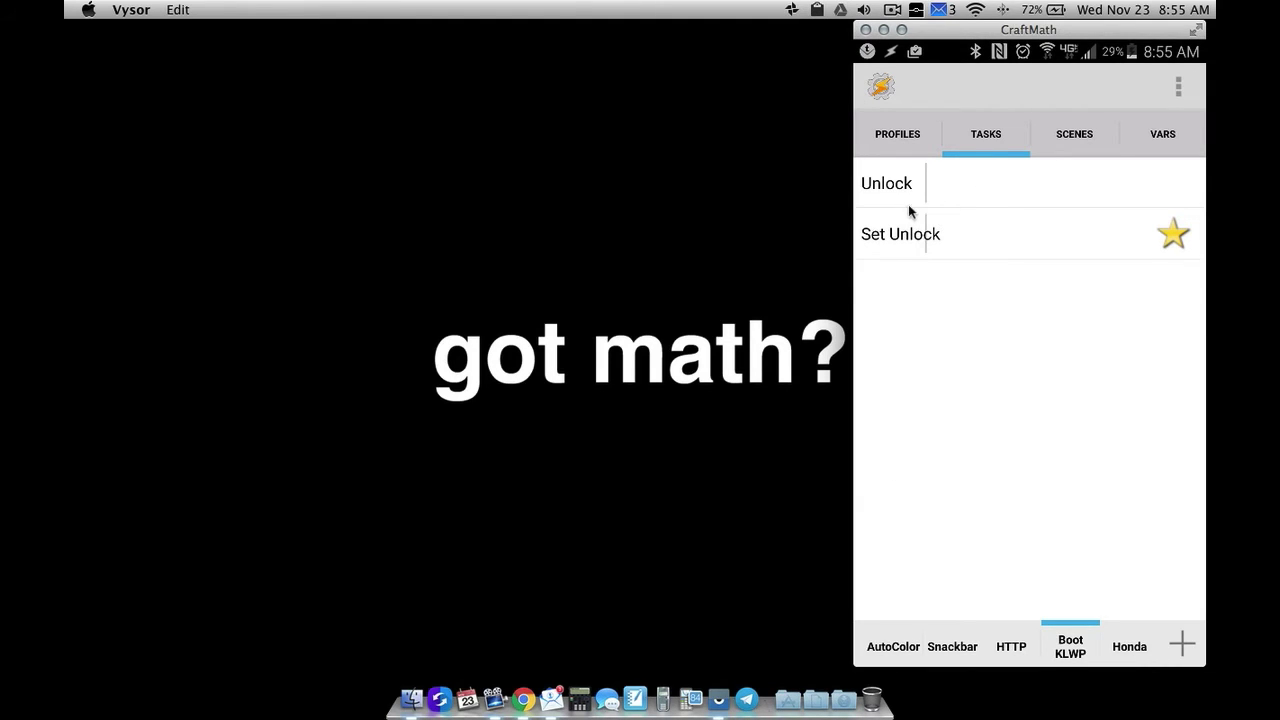
In Tasker, inspect the Variable Set action for %Unlocked in the Unlock task of the Boot KLWP project
{"action": "left_click", "coordinate": [994, 186]}
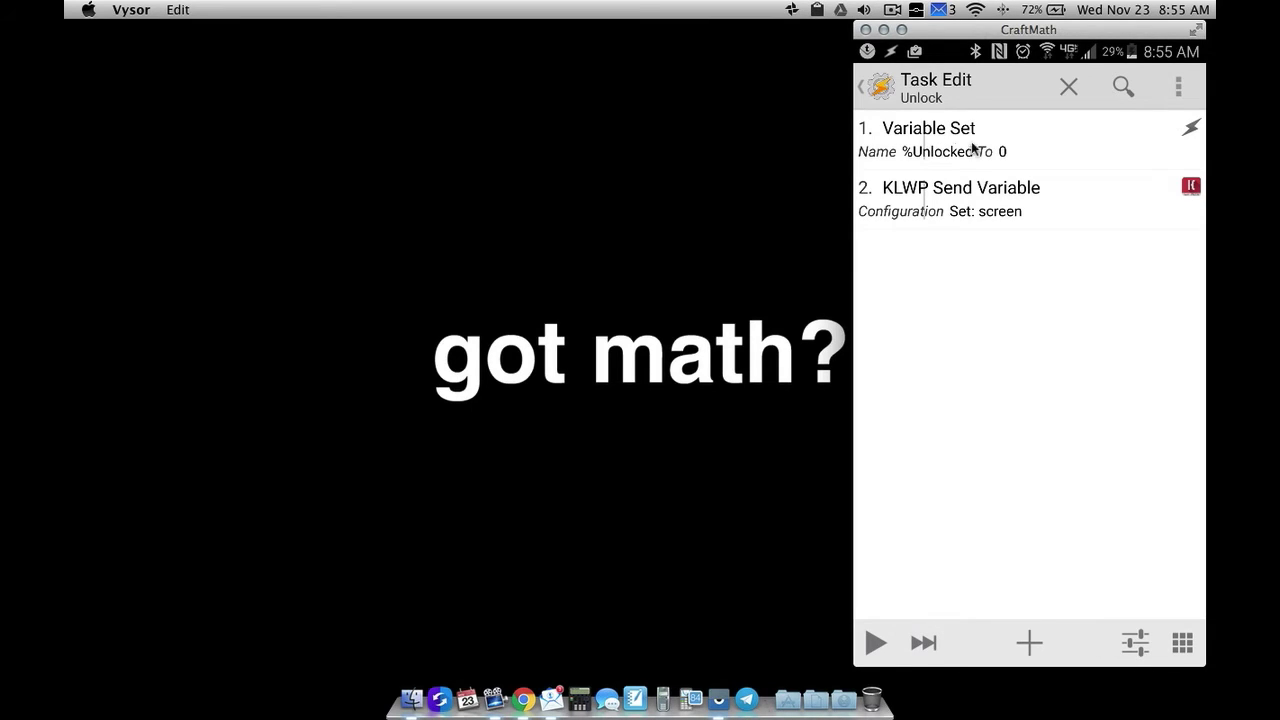
{"action": "left_click", "coordinate": [975, 150]}
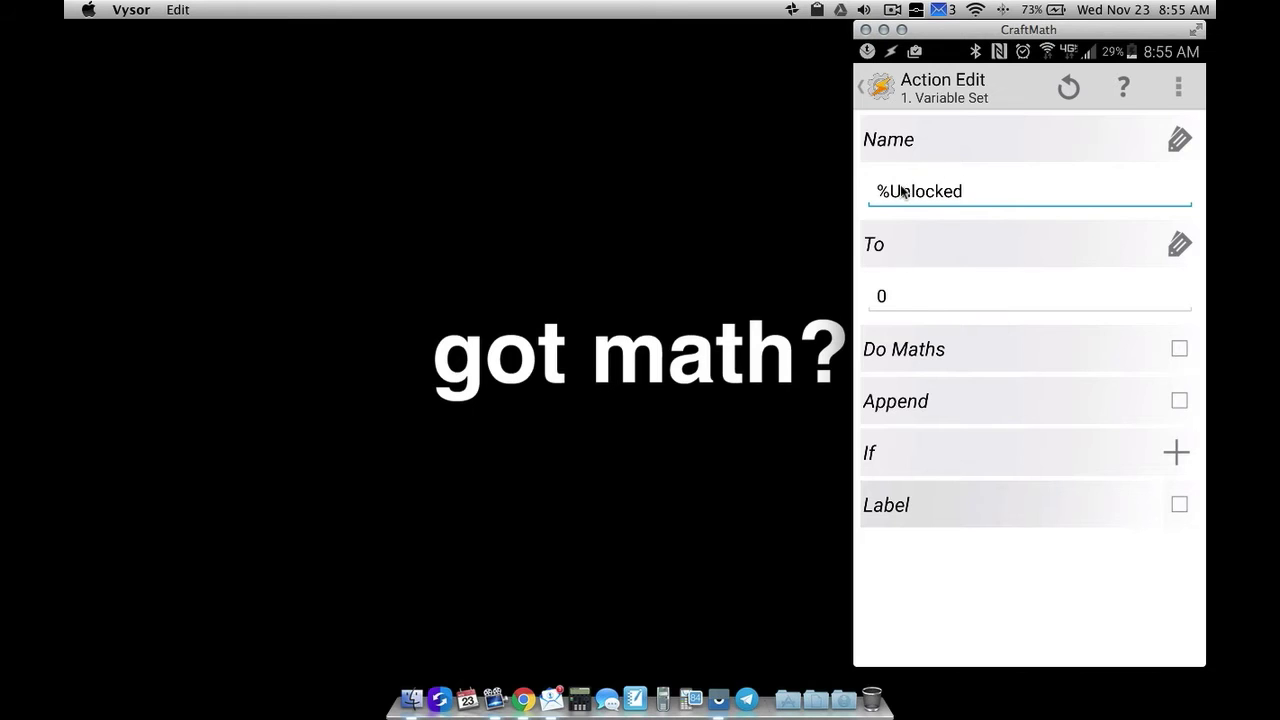
{"action": "left_click", "coordinate": [881, 88]}
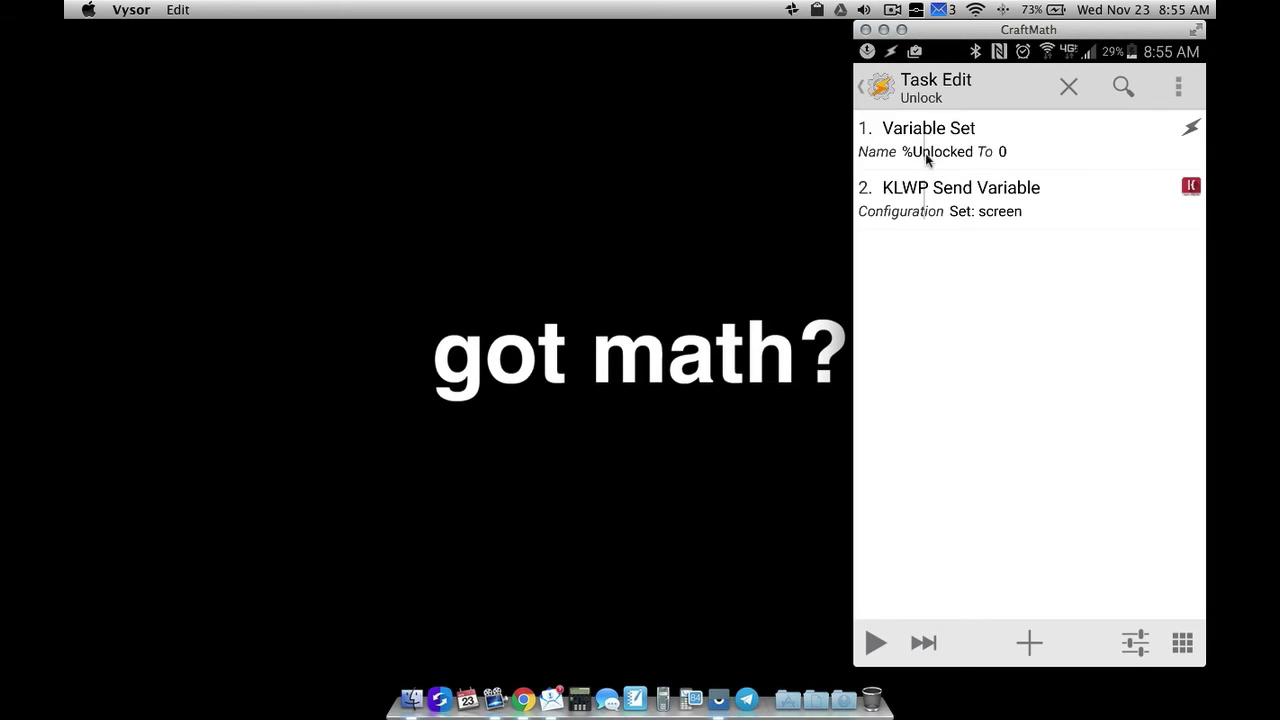
Check the Tasker string and Kustom variable in the Unlock task's KLWP Send Variable configuration, and return to the task list
{"action": "left_click", "coordinate": [993, 203]}
{"action": "left_click", "coordinate": [1177, 143]}
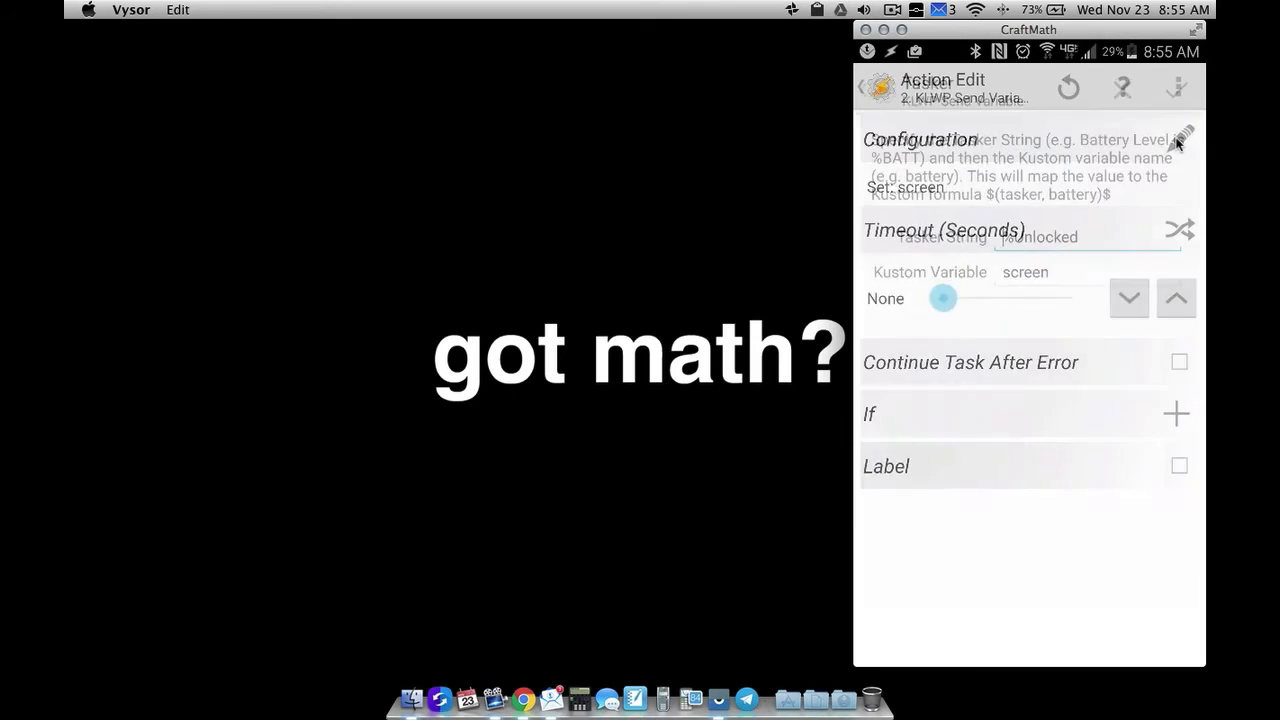
{"action": "left_click", "coordinate": [1009, 236]}
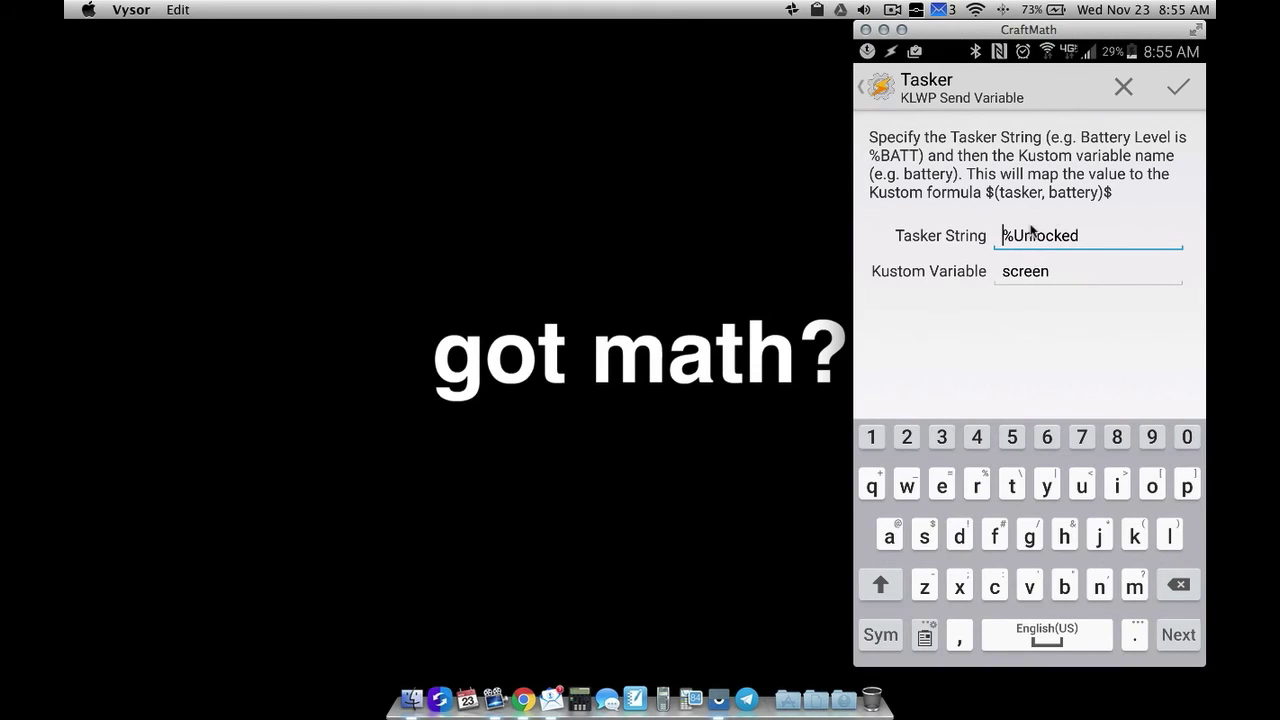
{"action": "left_click", "coordinate": [889, 86]}
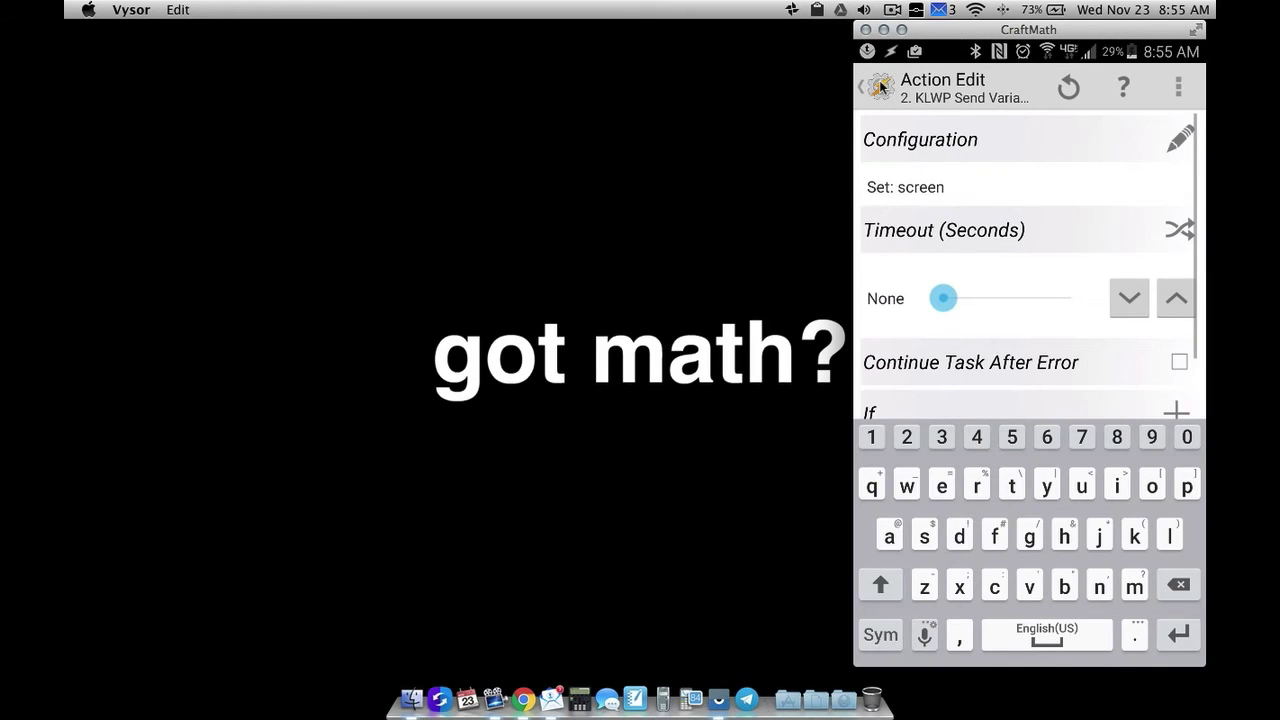
{"action": "left_click", "coordinate": [881, 88]}
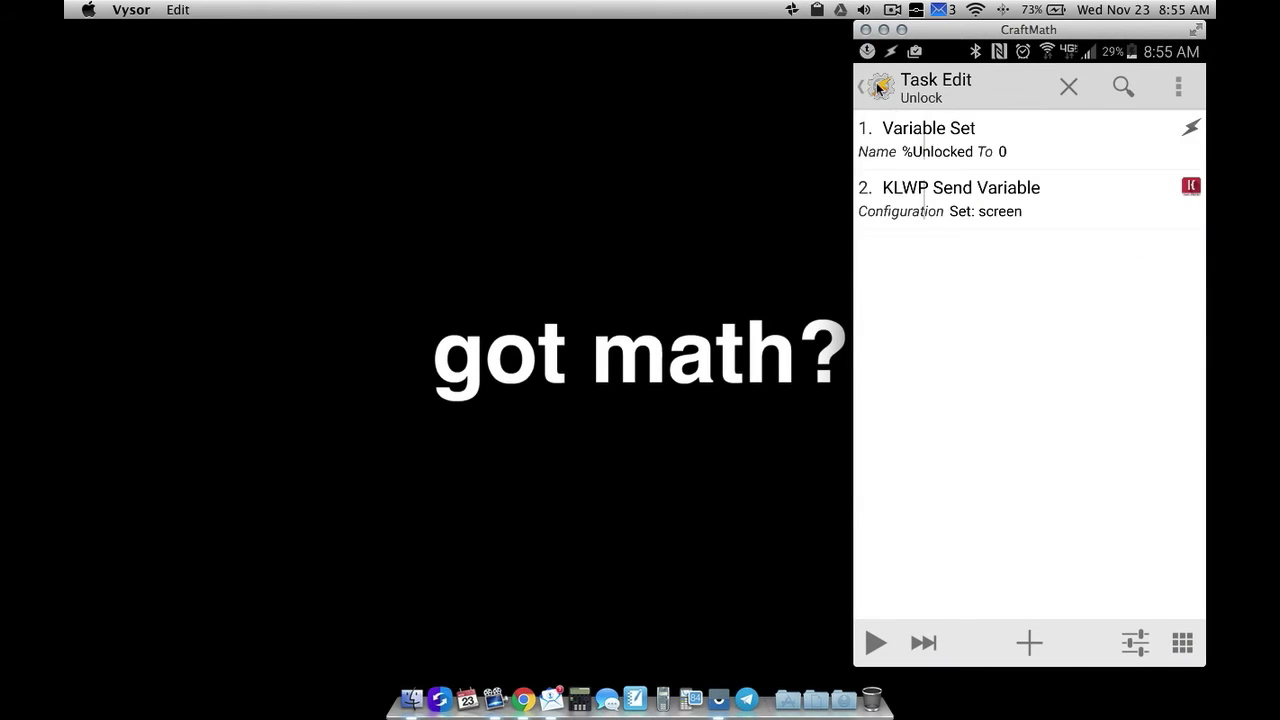
{"action": "key", "text": "Escape"}
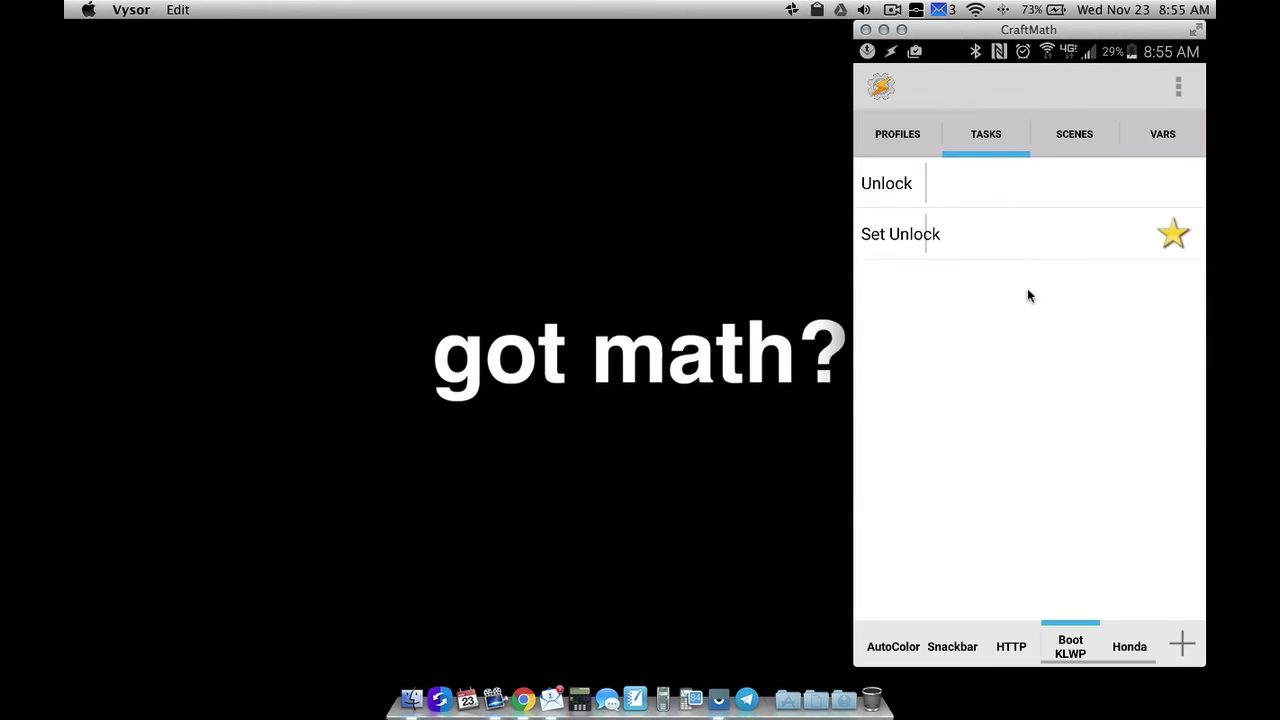
Review the Set Unlock task's actions and its KLWP Send Variable configuration, leaving them as they are
{"action": "left_click", "coordinate": [980, 234]}
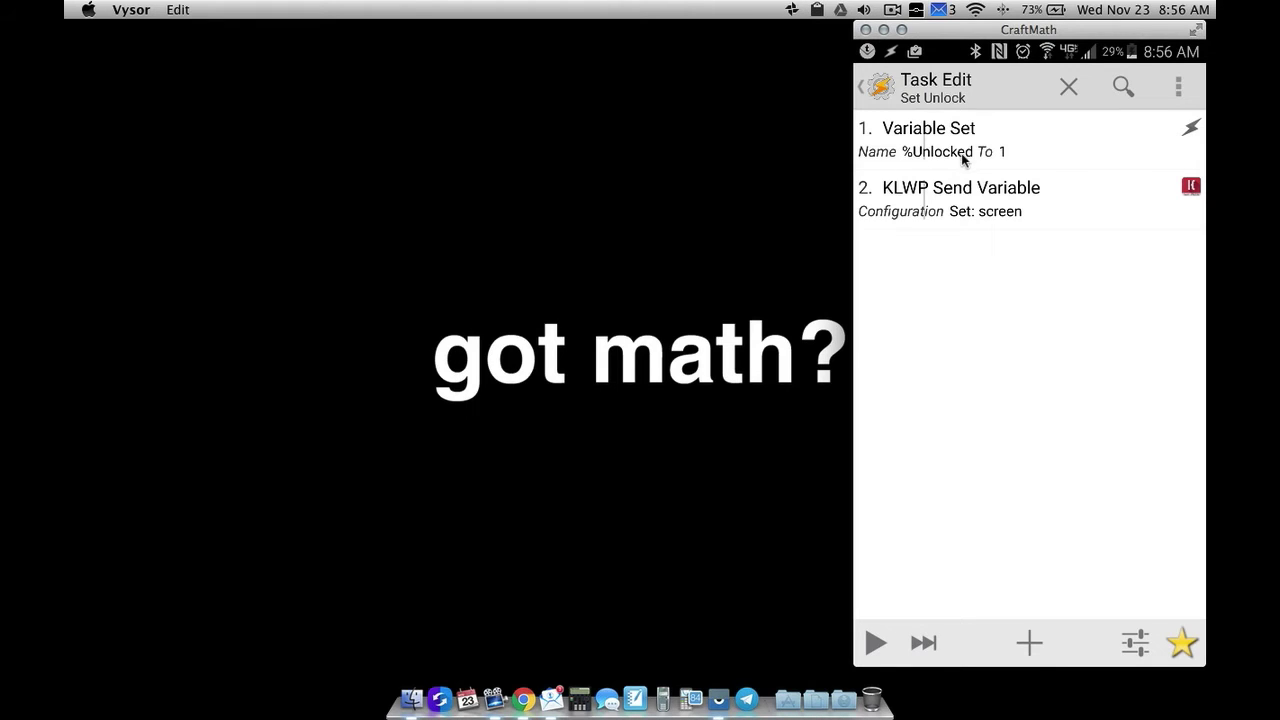
{"action": "left_click", "coordinate": [988, 206]}
{"action": "left_click", "coordinate": [1178, 140]}
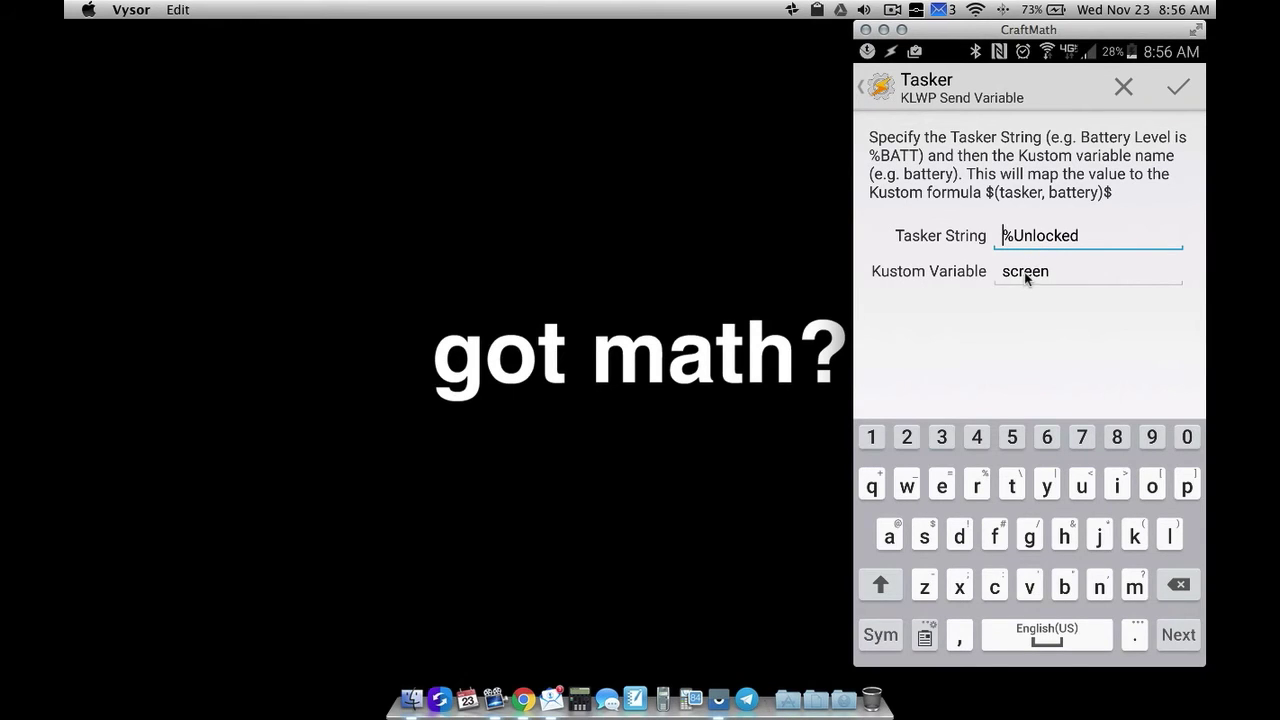
{"action": "left_click", "coordinate": [887, 94]}
{"action": "left_click", "coordinate": [886, 94]}
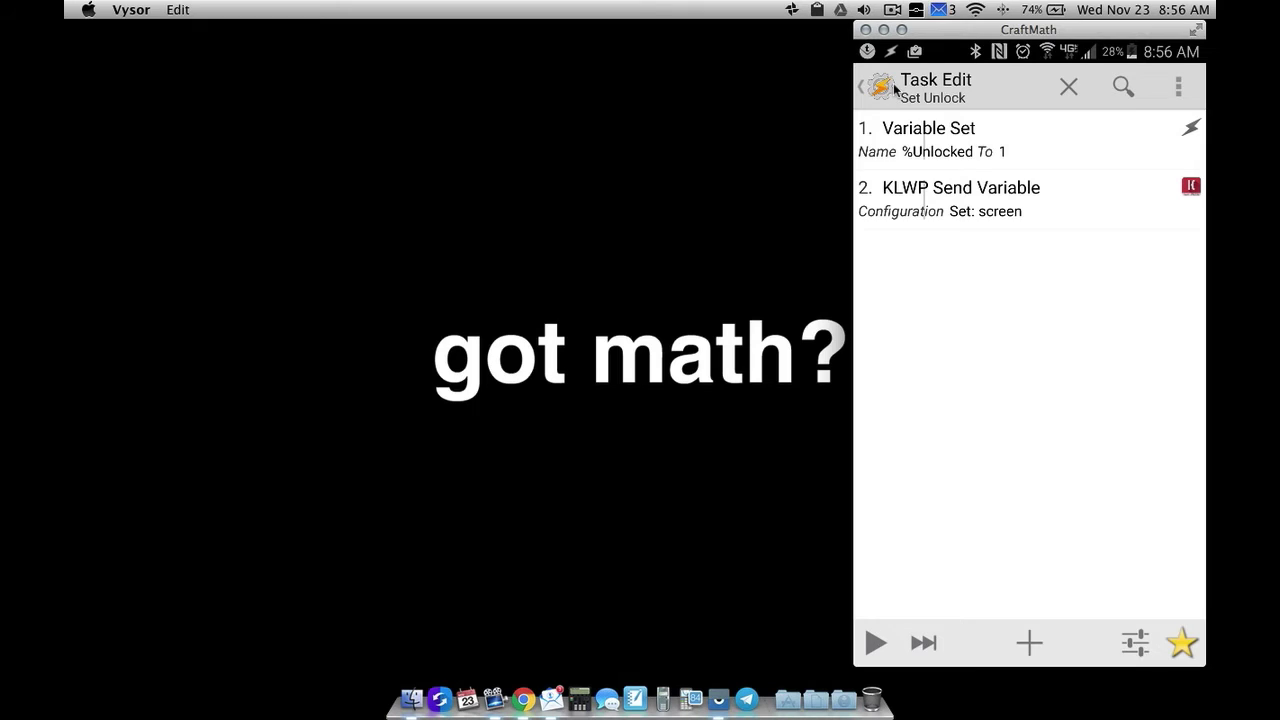
{"action": "left_click", "coordinate": [882, 87]}
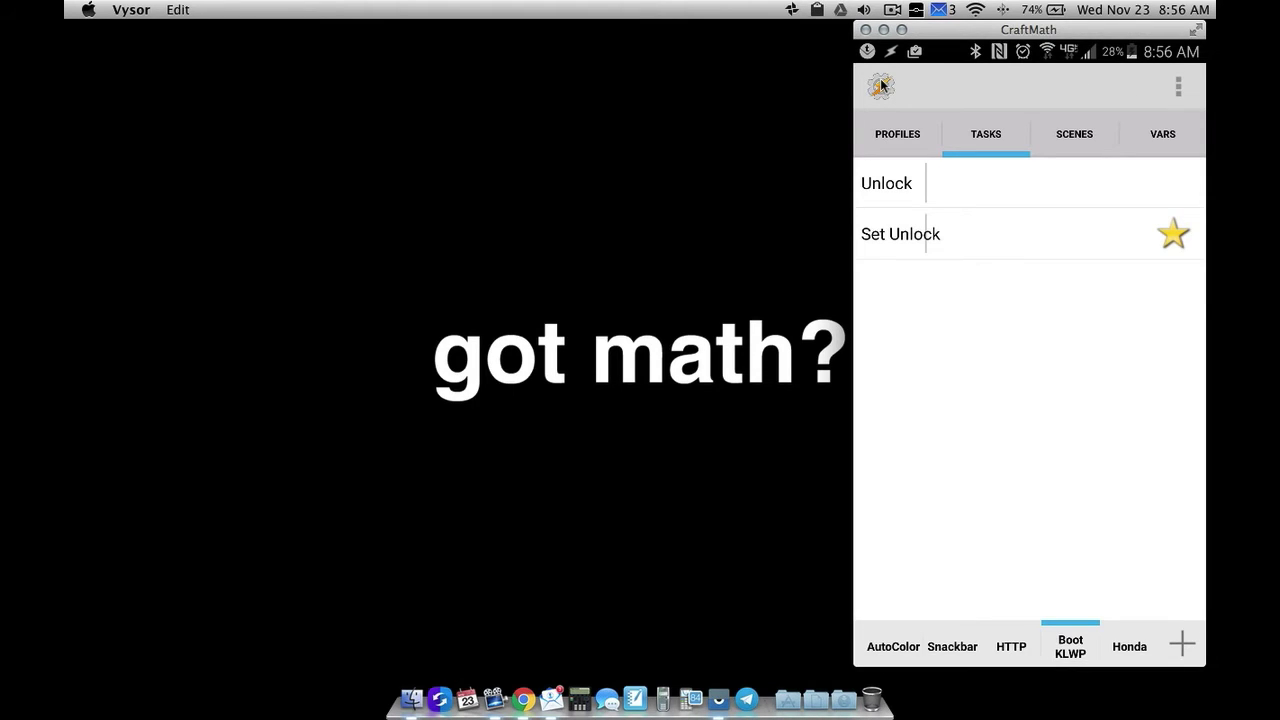
Recheck the Unlock task's actions and view the Display Off profile that runs it
{"action": "left_click", "coordinate": [1019, 191]}
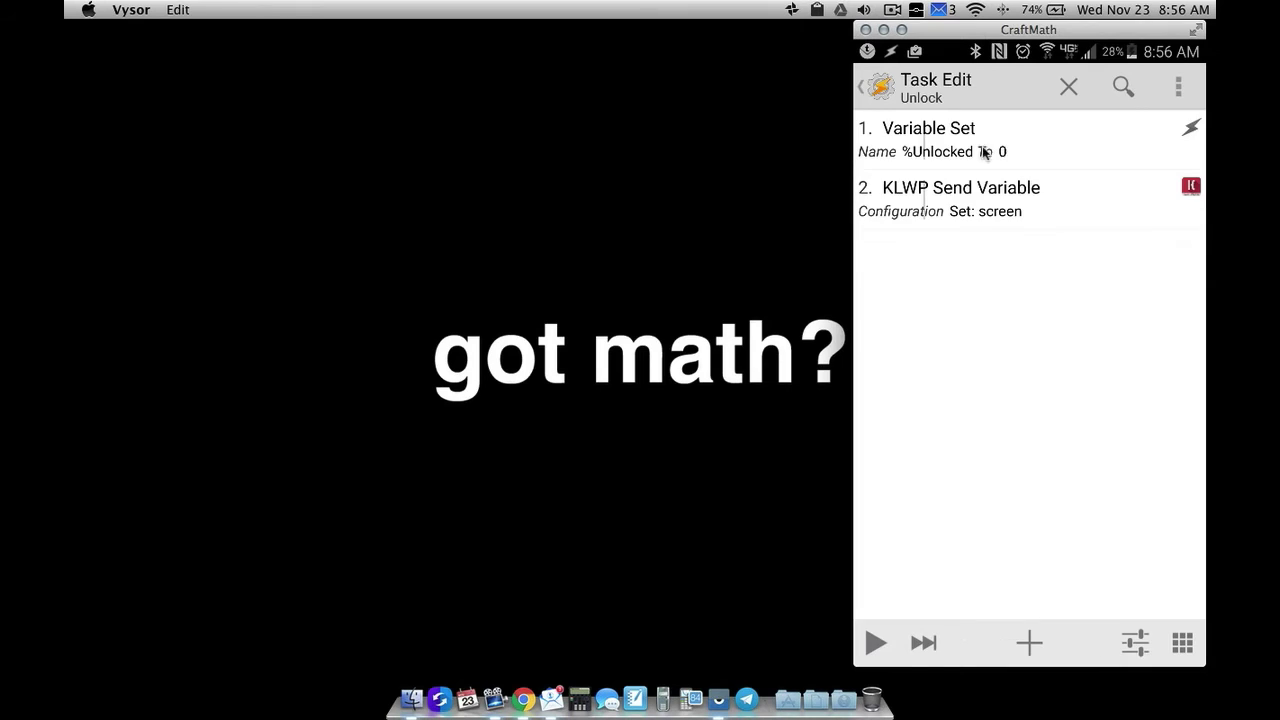
{"action": "left_click", "coordinate": [898, 92]}
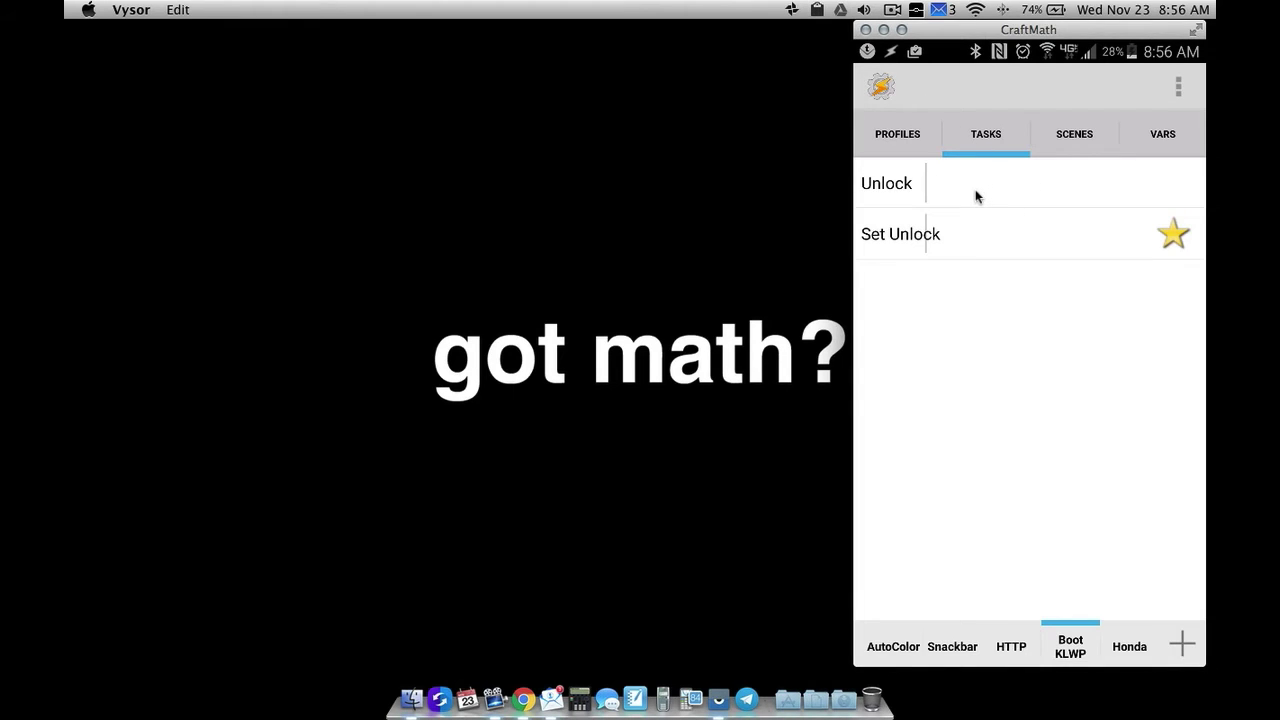
{"action": "left_click", "coordinate": [904, 137]}
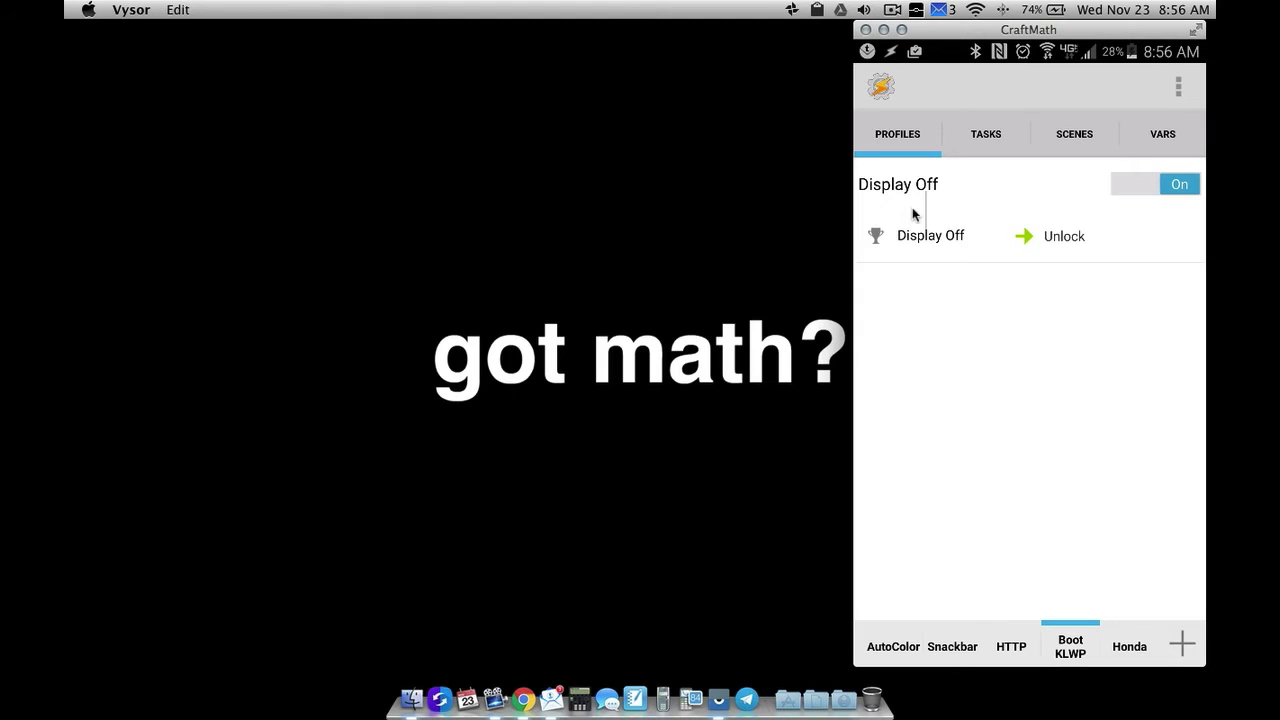
Start a new event profile using the Display Off event from the display category, and discard it
{"action": "left_click", "coordinate": [1181, 644]}
{"action": "left_click", "coordinate": [1065, 456]}
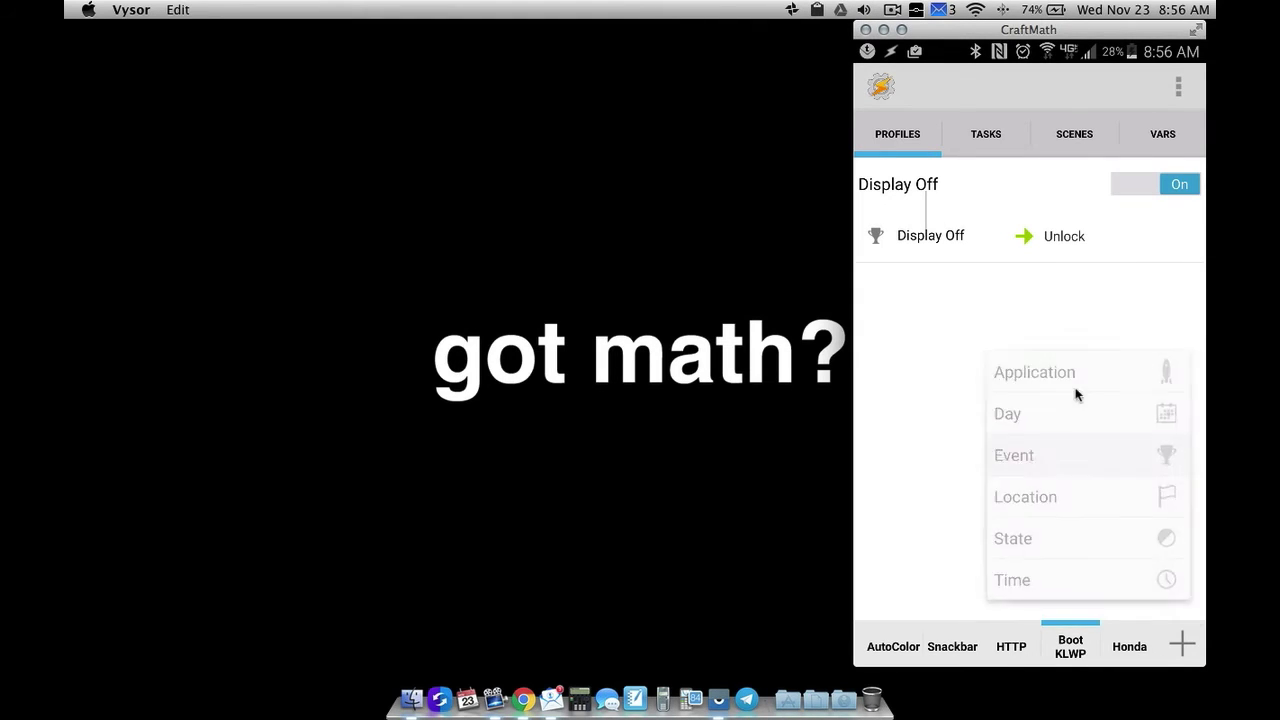
{"action": "left_click", "coordinate": [1015, 276]}
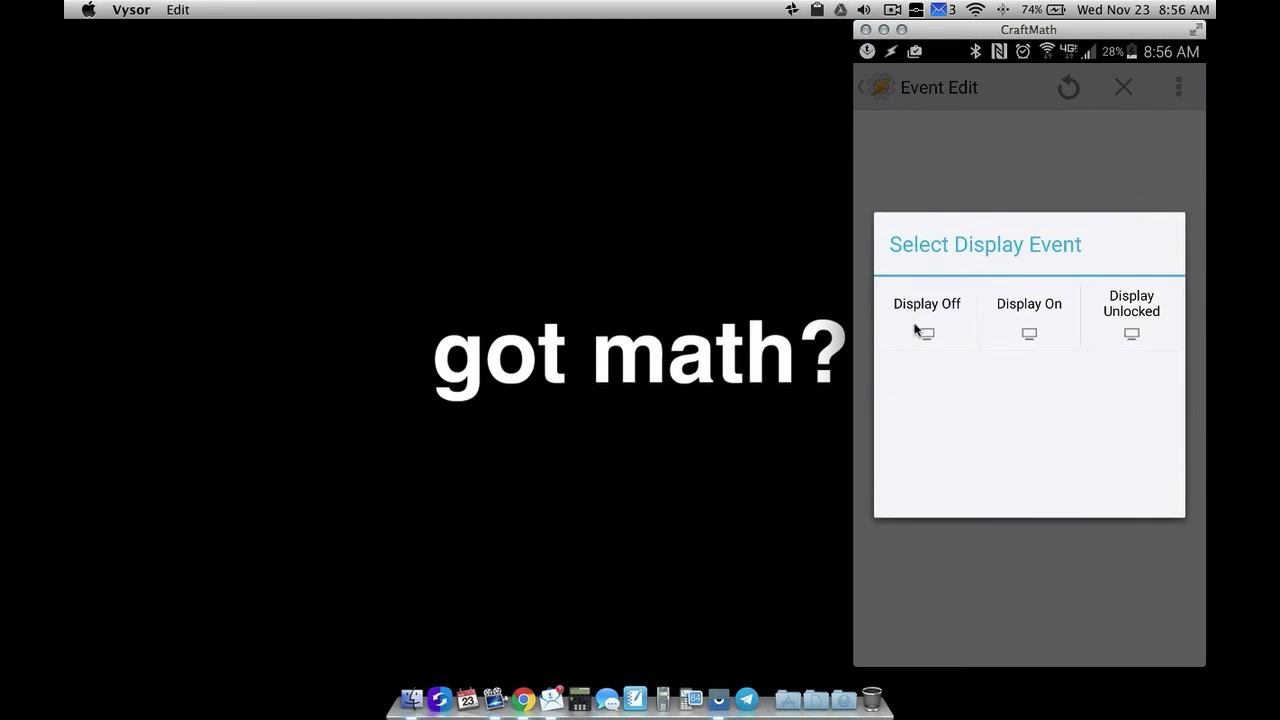
{"action": "left_click", "coordinate": [925, 322]}
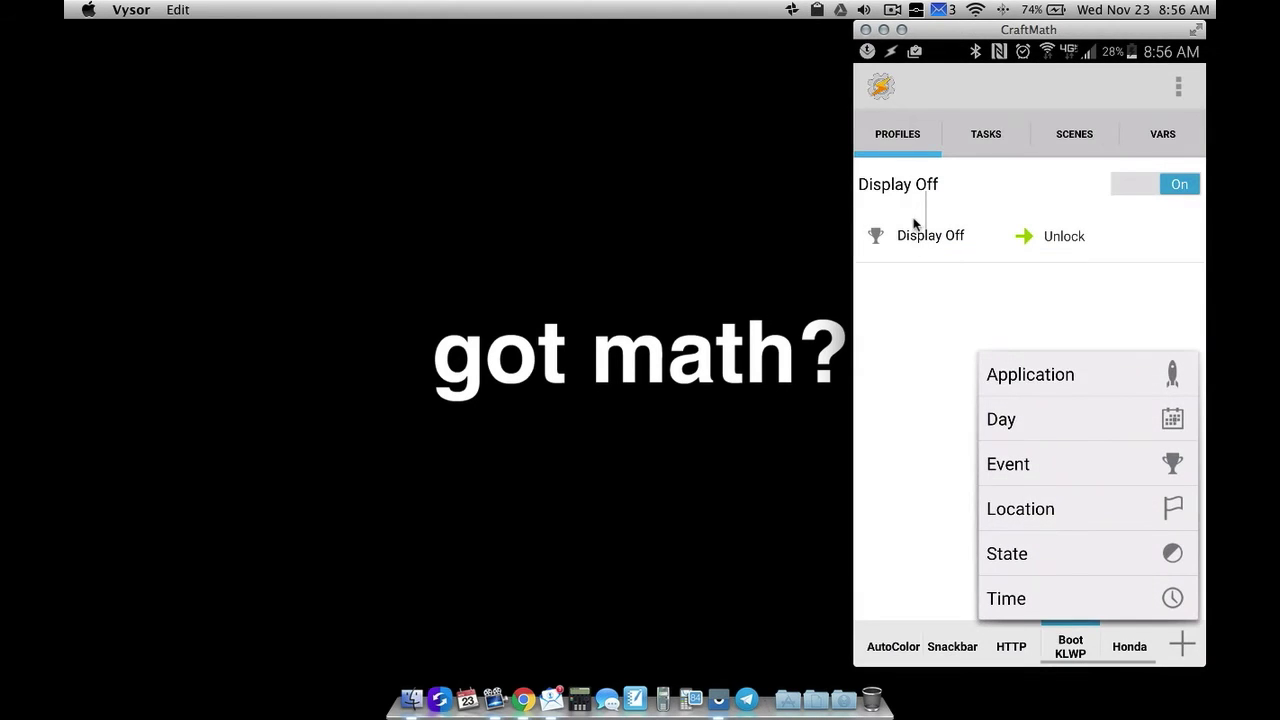
{"action": "left_click", "coordinate": [1060, 245]}
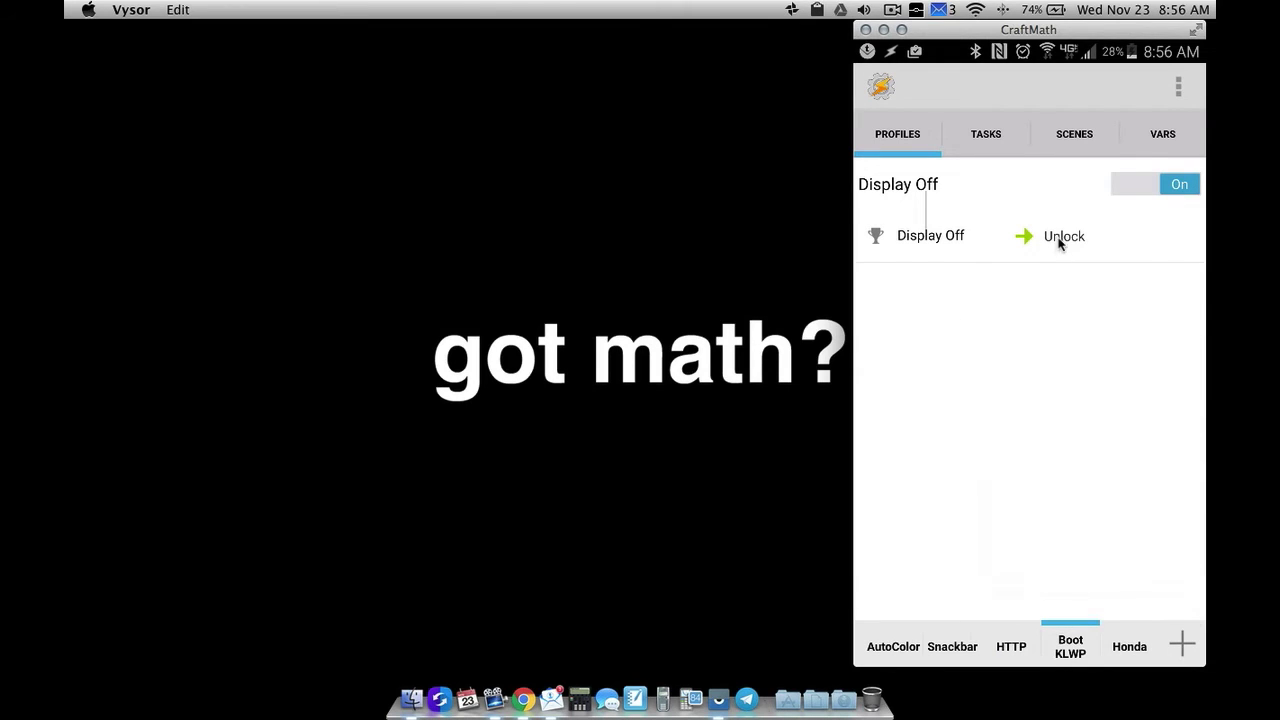
Compare the %Unlocked values assigned by the Unlock and Set Unlock tasks
{"action": "left_click", "coordinate": [978, 134]}
{"action": "left_click", "coordinate": [980, 190]}
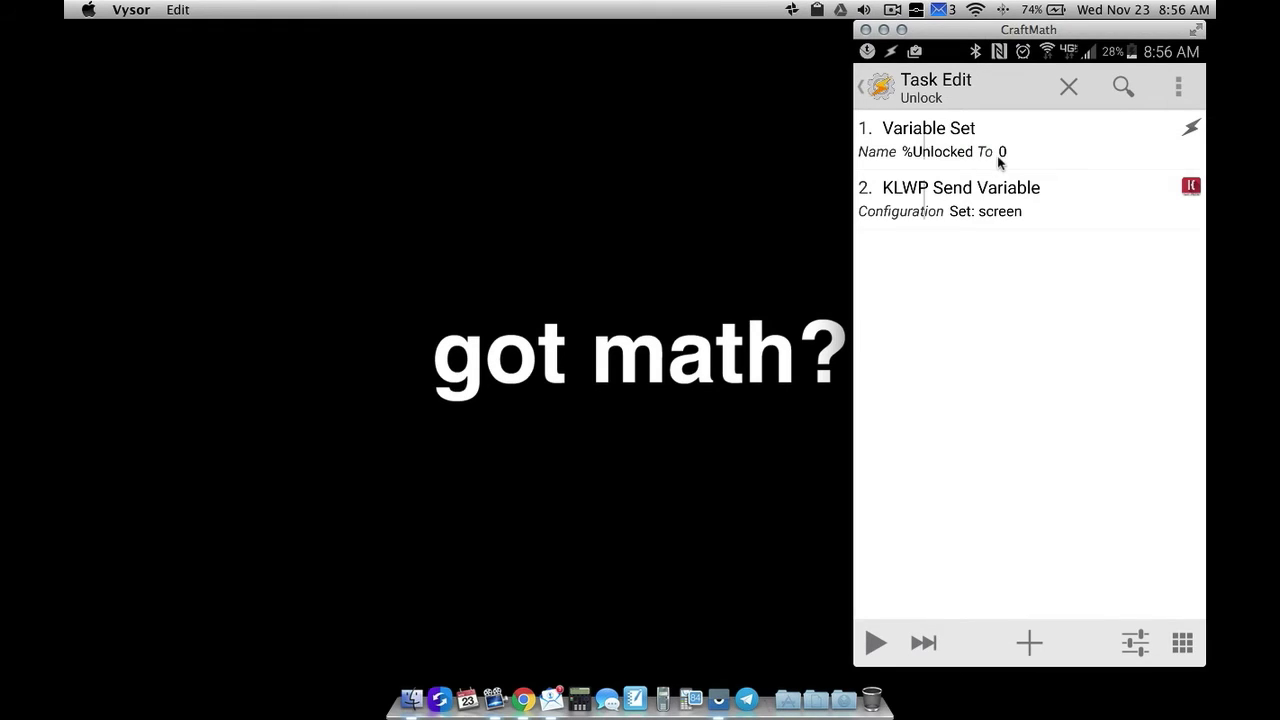
{"action": "left_click", "coordinate": [882, 90]}
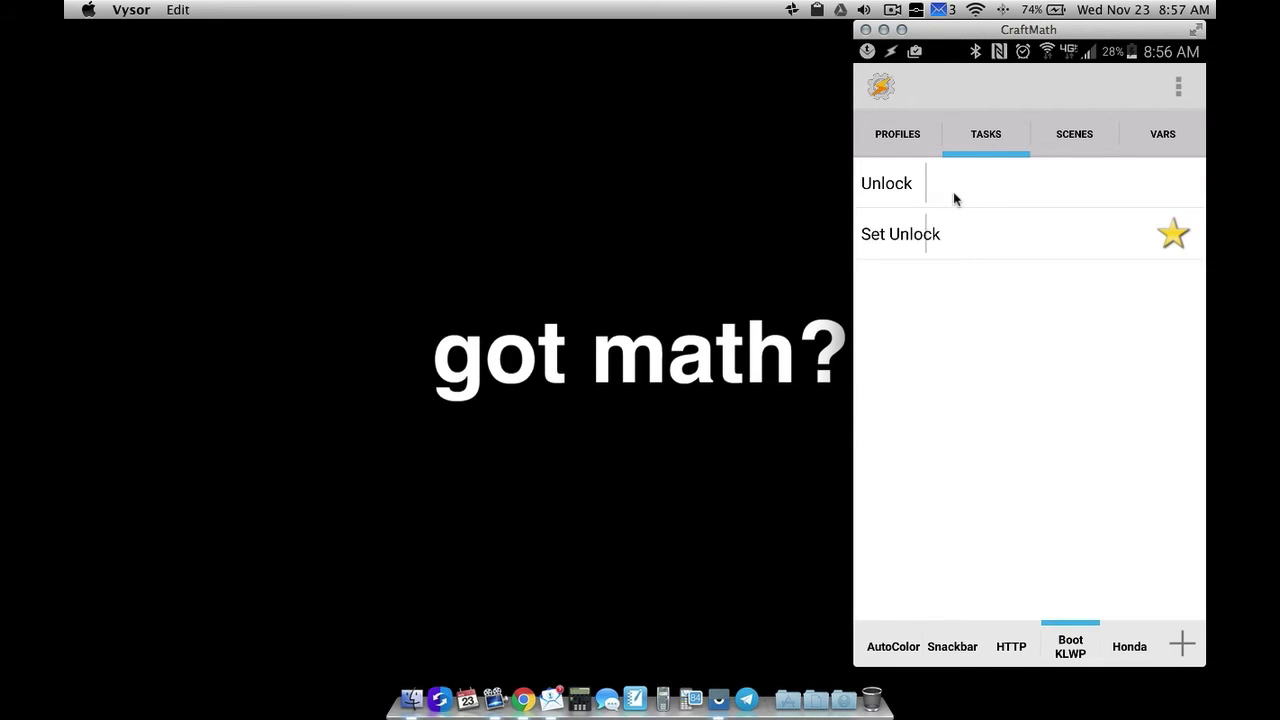
{"action": "left_click", "coordinate": [983, 235]}
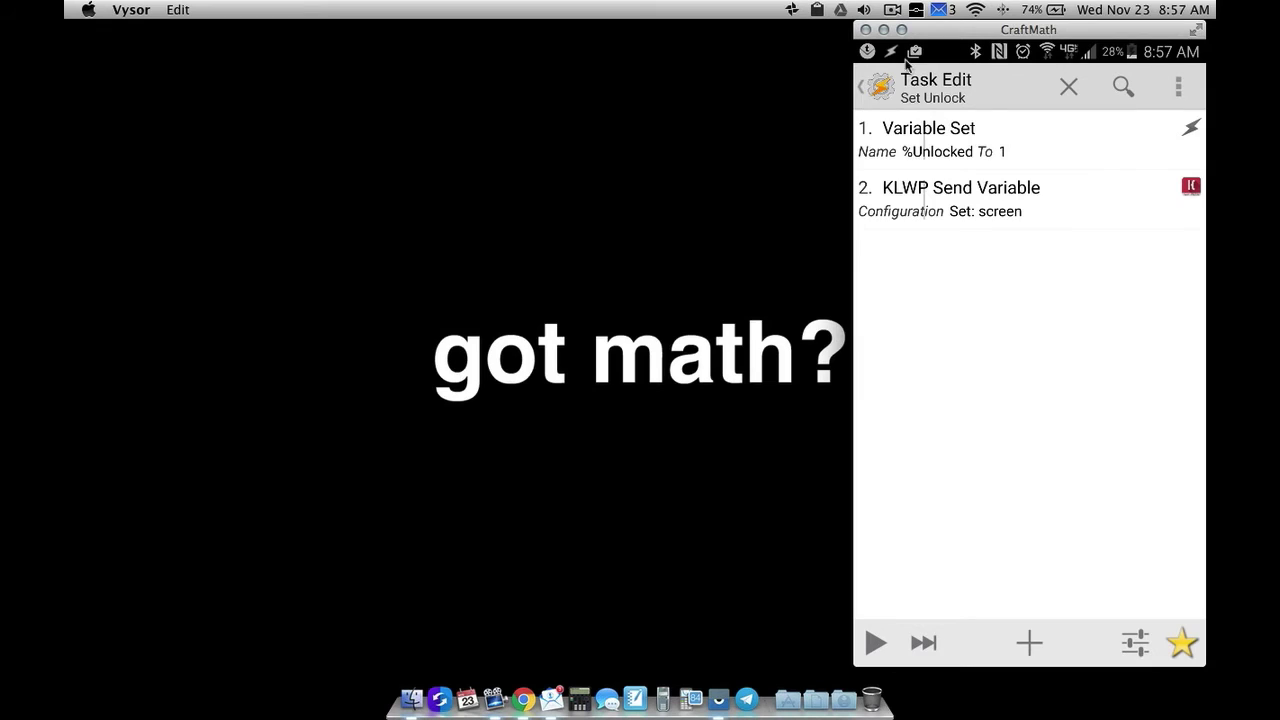
{"action": "left_click", "coordinate": [882, 92]}
{"action": "left_click", "coordinate": [971, 189]}
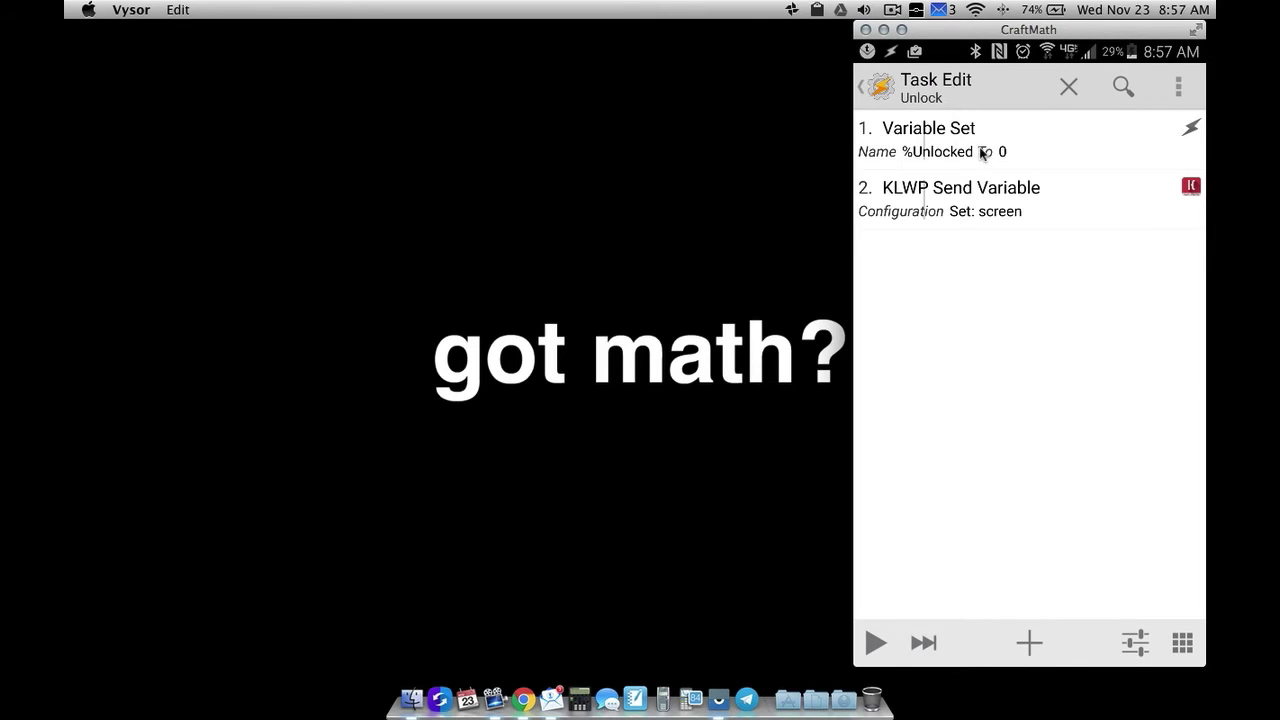
{"action": "left_click", "coordinate": [888, 90]}
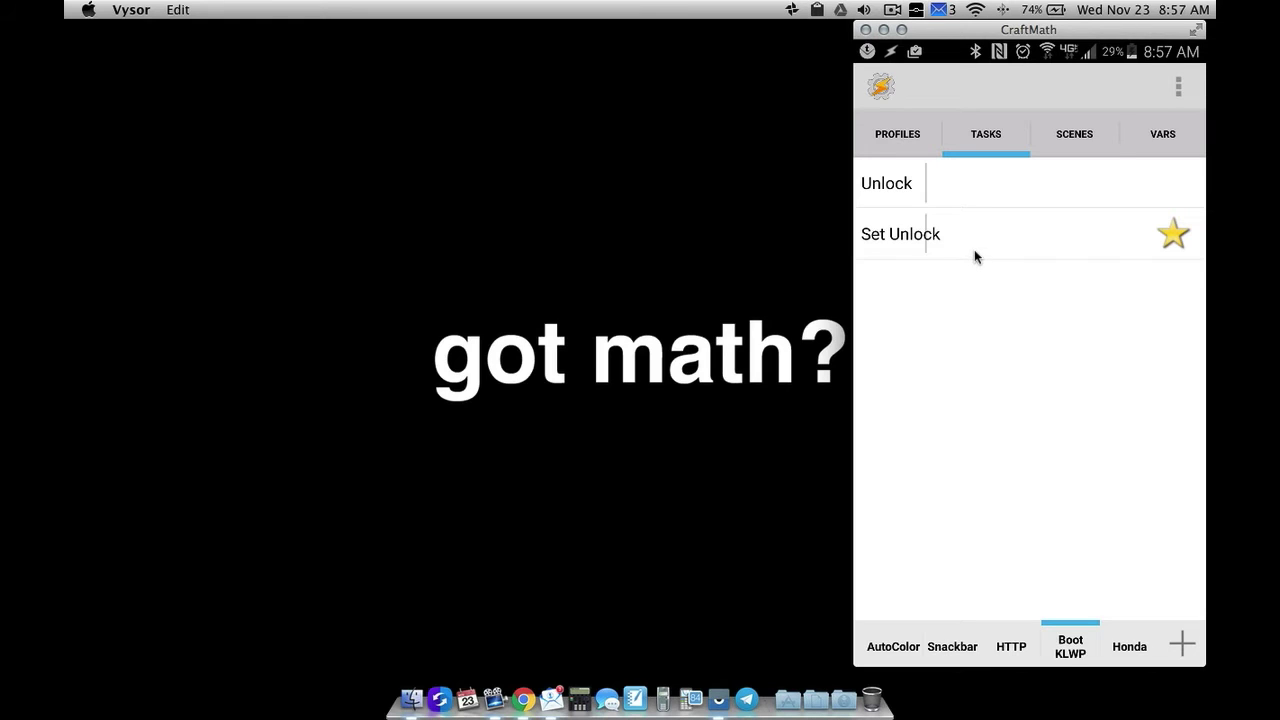
{"action": "left_click", "coordinate": [963, 233]}
{"action": "left_click", "coordinate": [882, 90]}
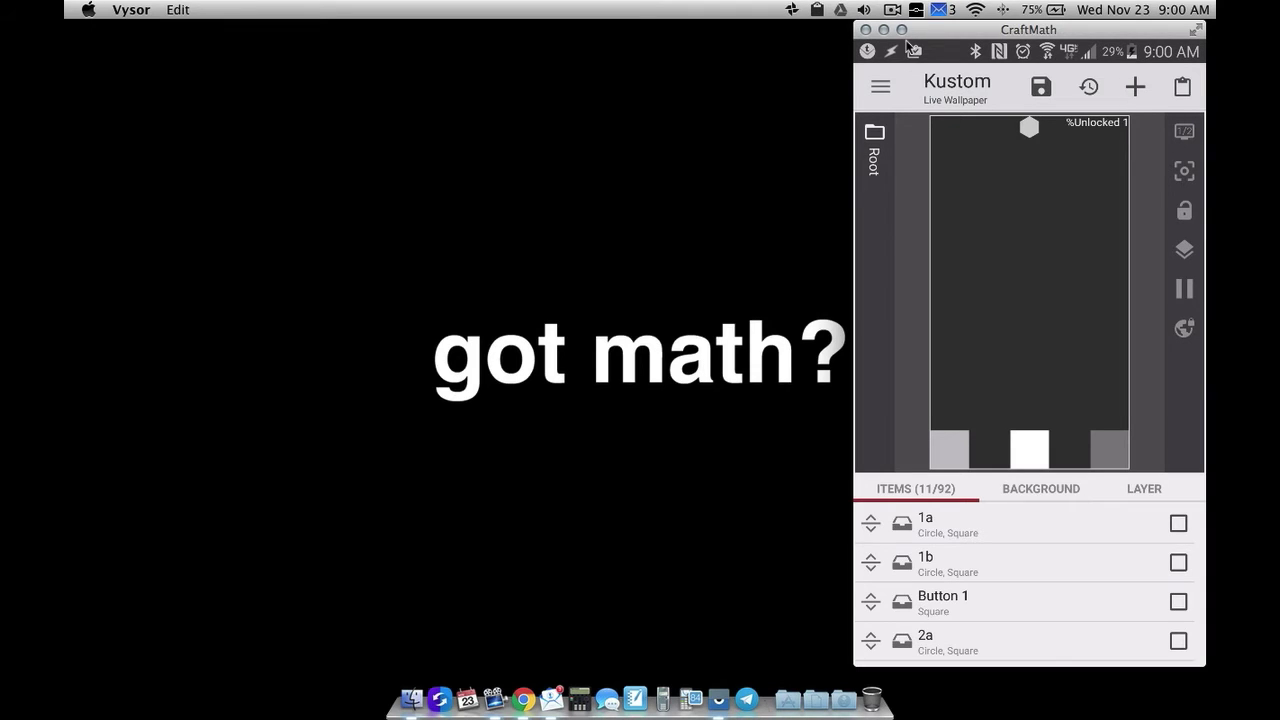
In the KLWP editor, reveal the first button's circles and examine the switch formula of item 1a's scroll animation
{"action": "left_click", "coordinate": [950, 452]}
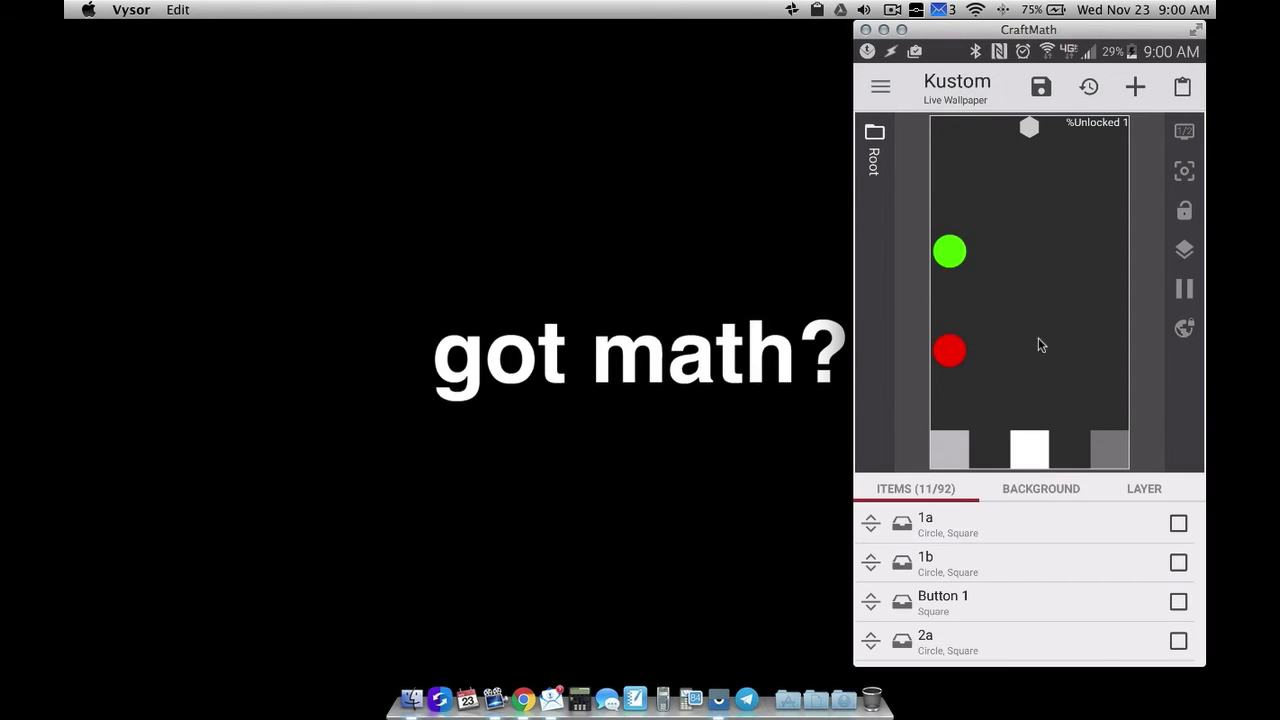
{"action": "left_click", "coordinate": [934, 520]}
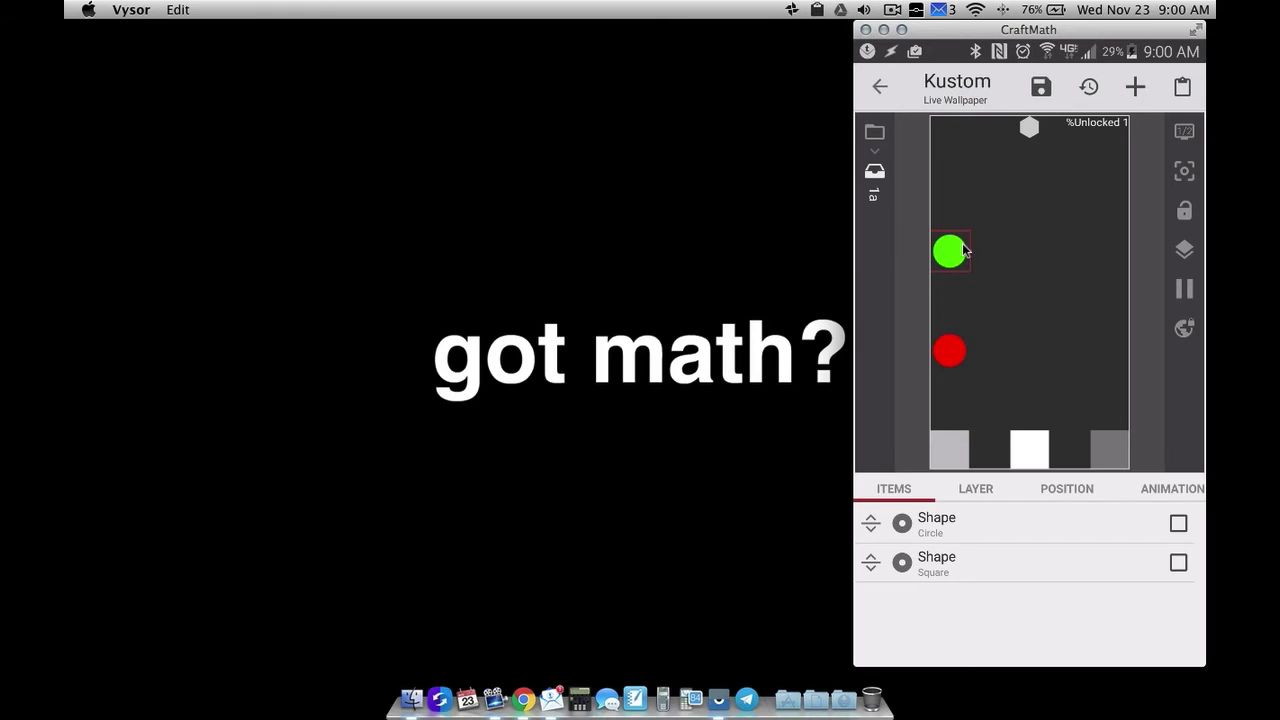
{"action": "left_click", "coordinate": [1163, 498]}
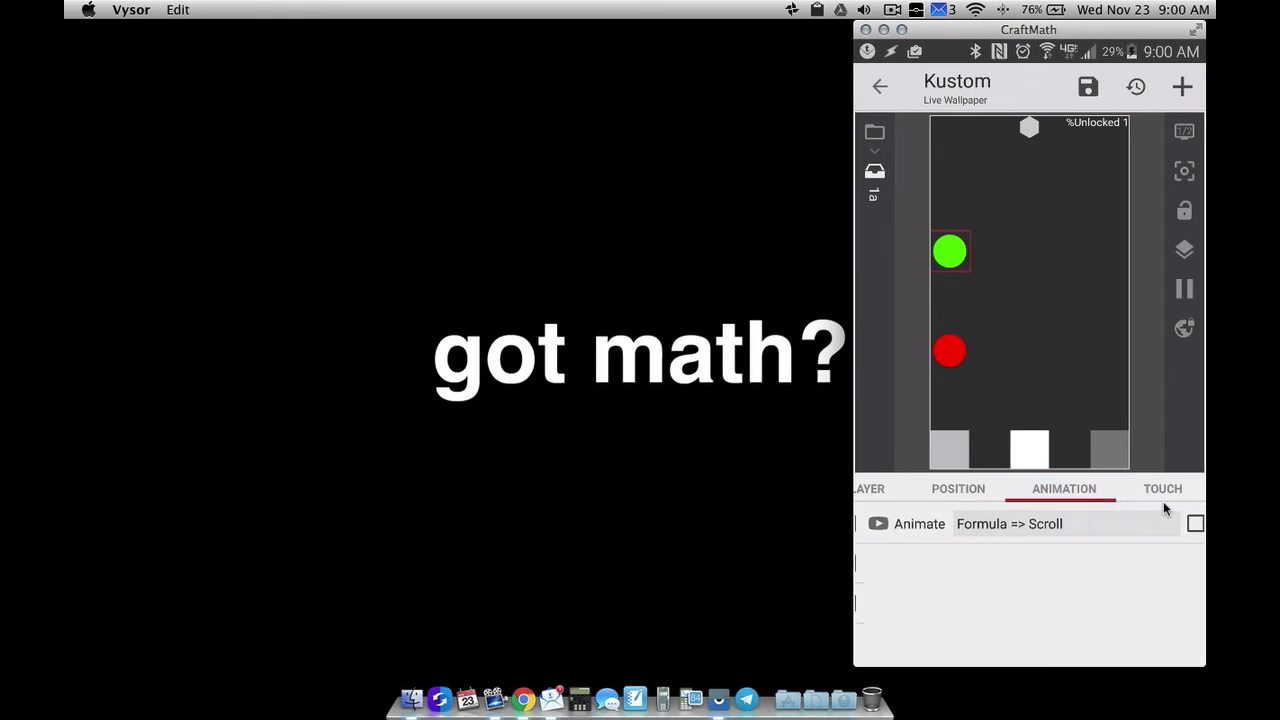
{"action": "left_click", "coordinate": [1012, 533]}
{"action": "left_click", "coordinate": [987, 558]}
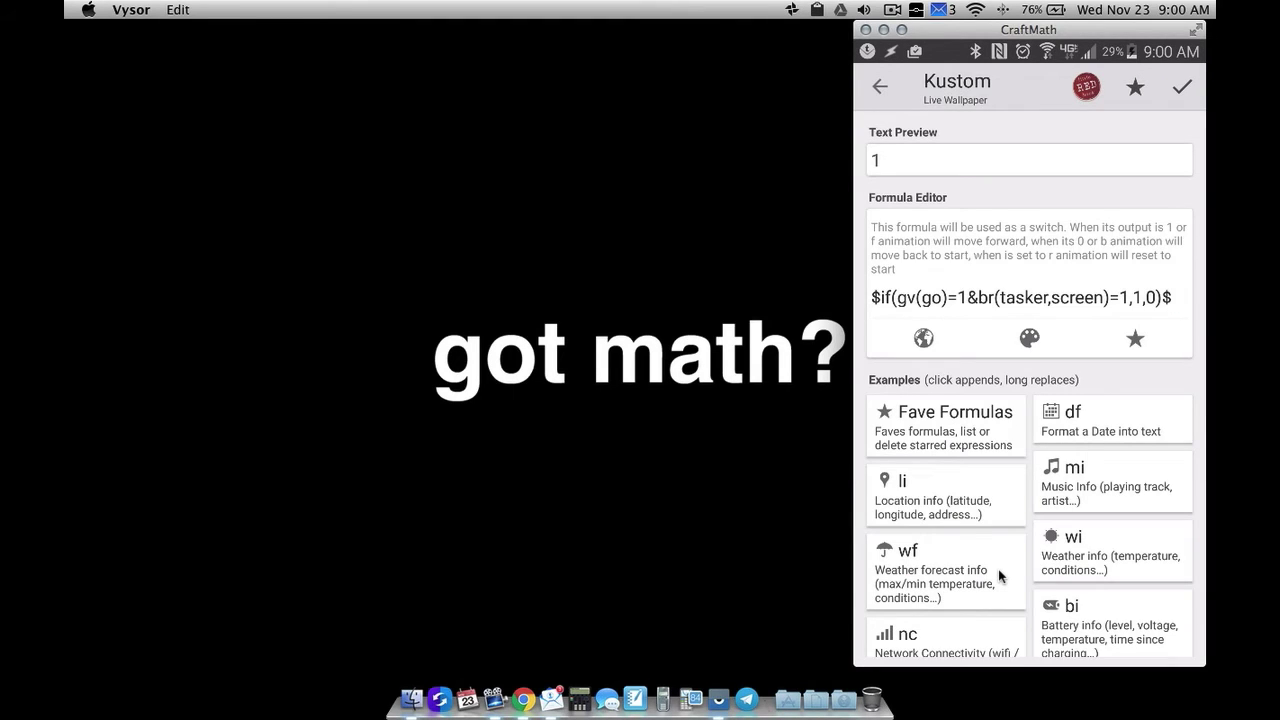
{"action": "right_click", "coordinate": [951, 293]}
{"action": "right_click", "coordinate": [951, 293]}
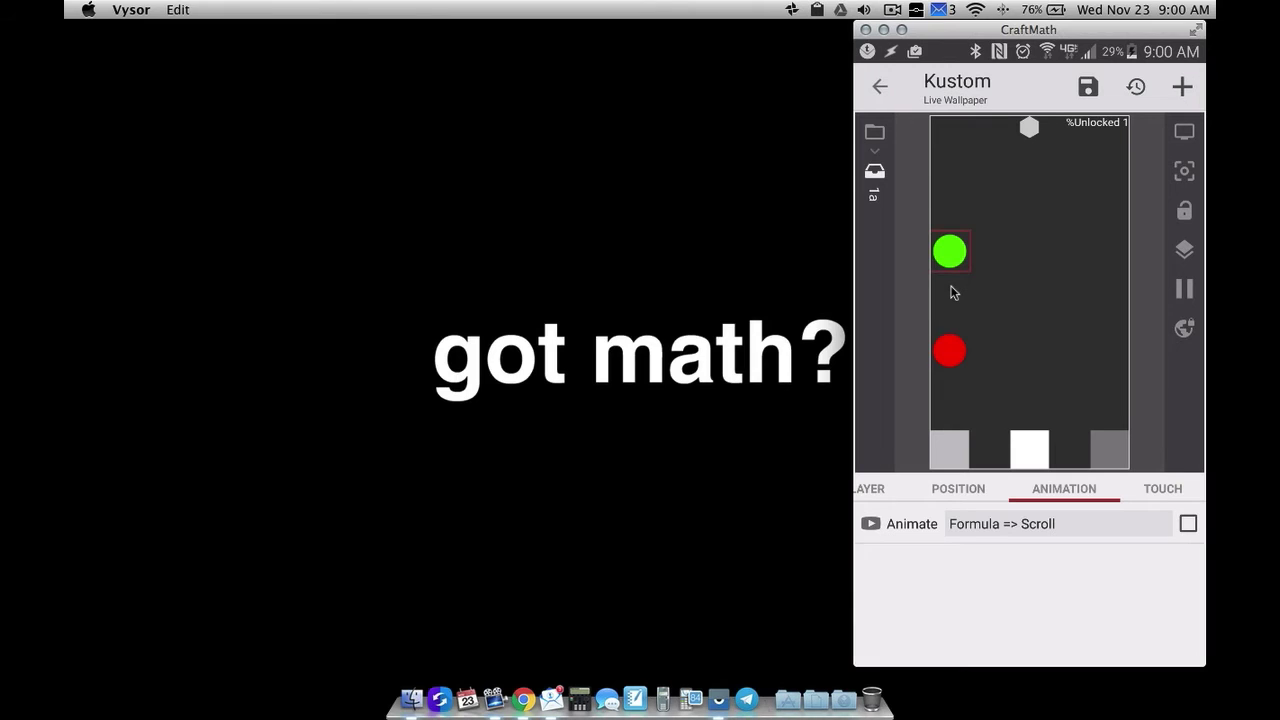
Return to the root level and review the options of the global variable go without changing its value
{"action": "right_click", "coordinate": [951, 293]}
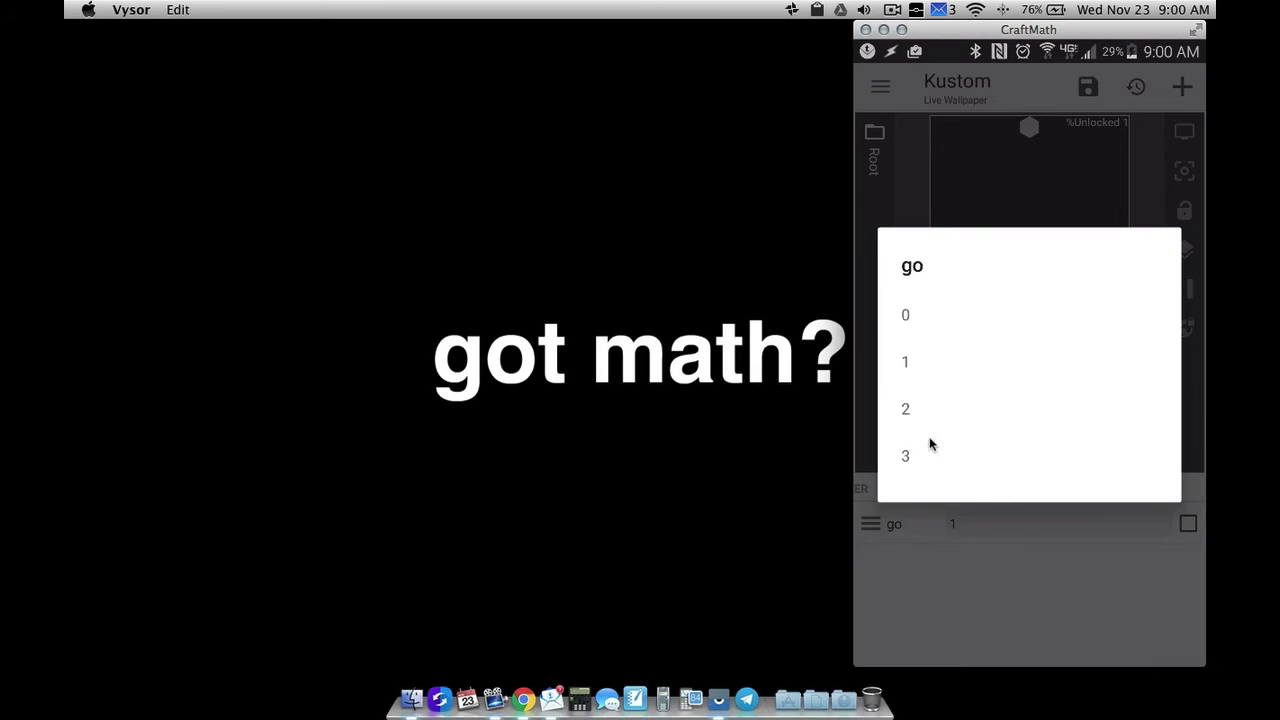
{"action": "left_click", "coordinate": [924, 292]}
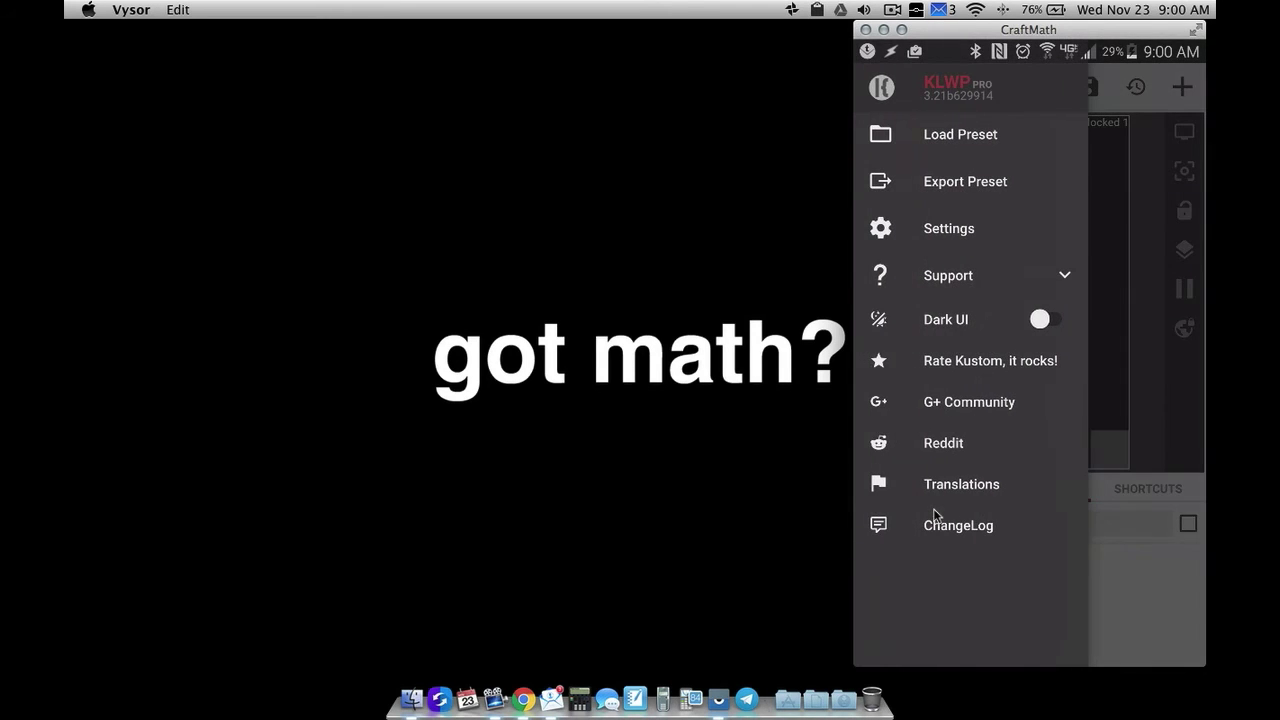
Reopen item 1a and examine the switch formula behind its scroll animation, leaving it unchanged
{"action": "key", "text": "Escape"}
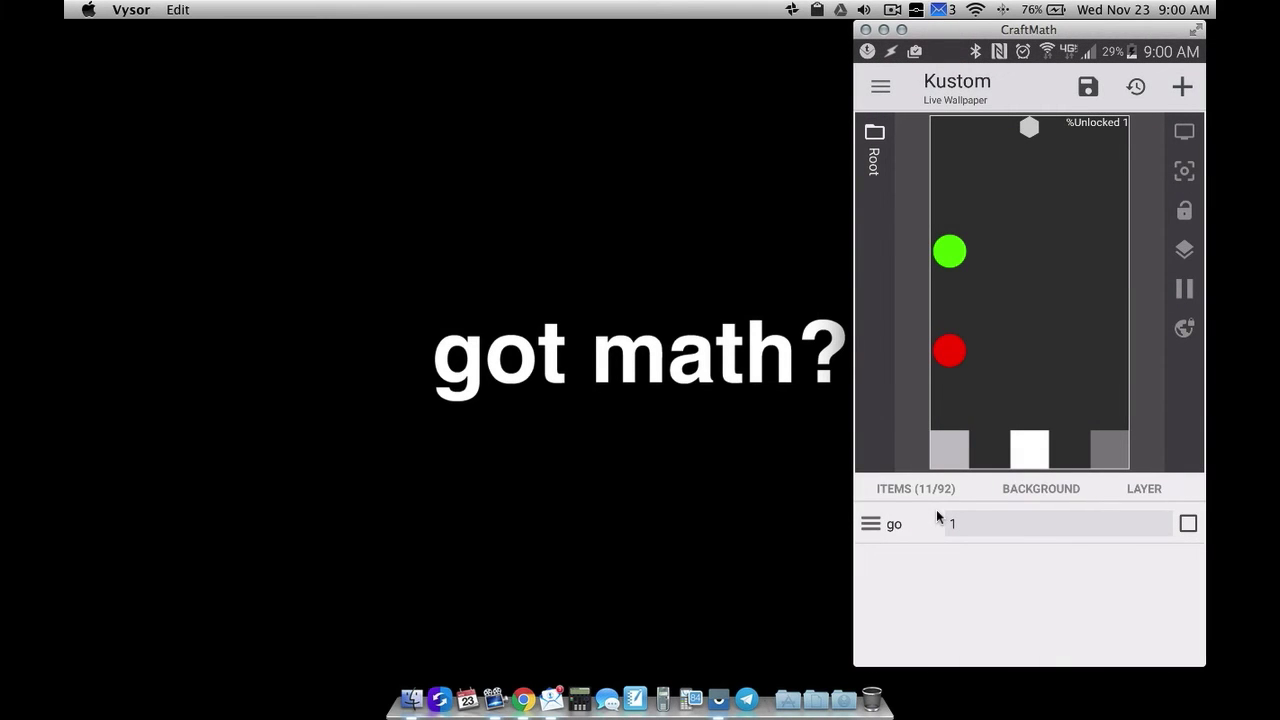
{"action": "left_click", "coordinate": [937, 513]}
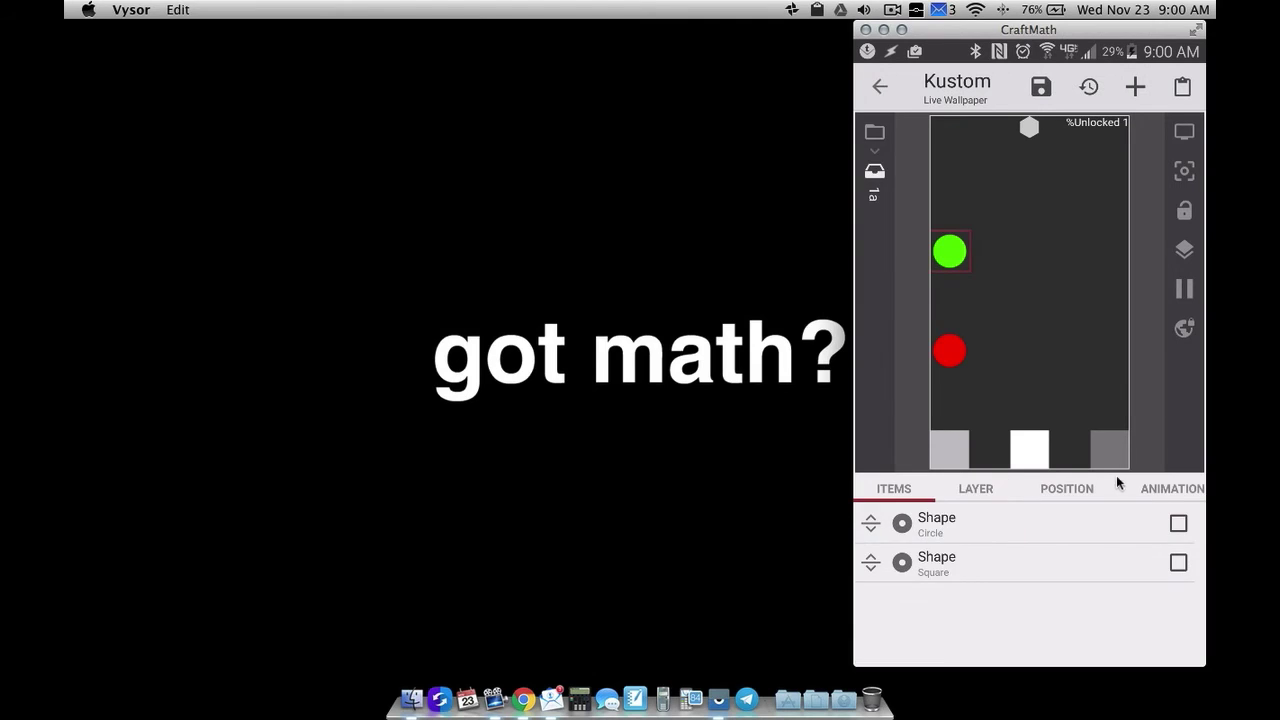
{"action": "left_click", "coordinate": [1167, 495]}
{"action": "left_click", "coordinate": [1060, 541]}
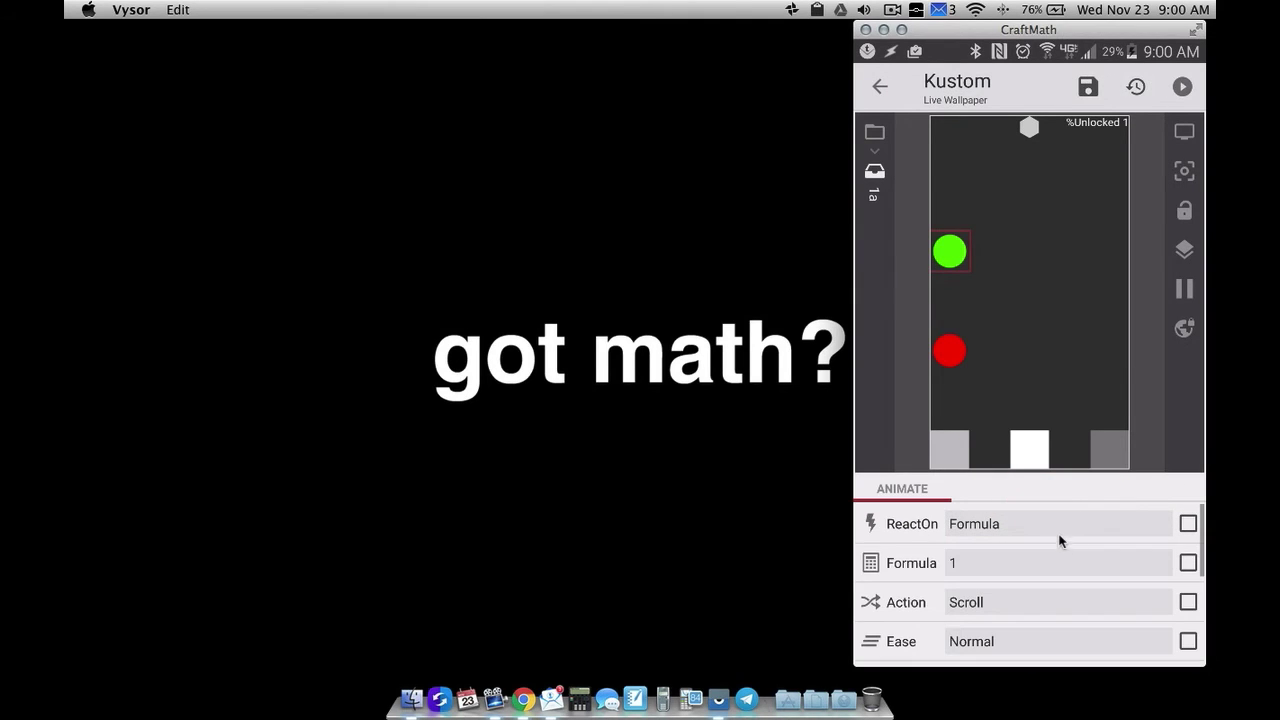
{"action": "left_click", "coordinate": [1018, 563]}
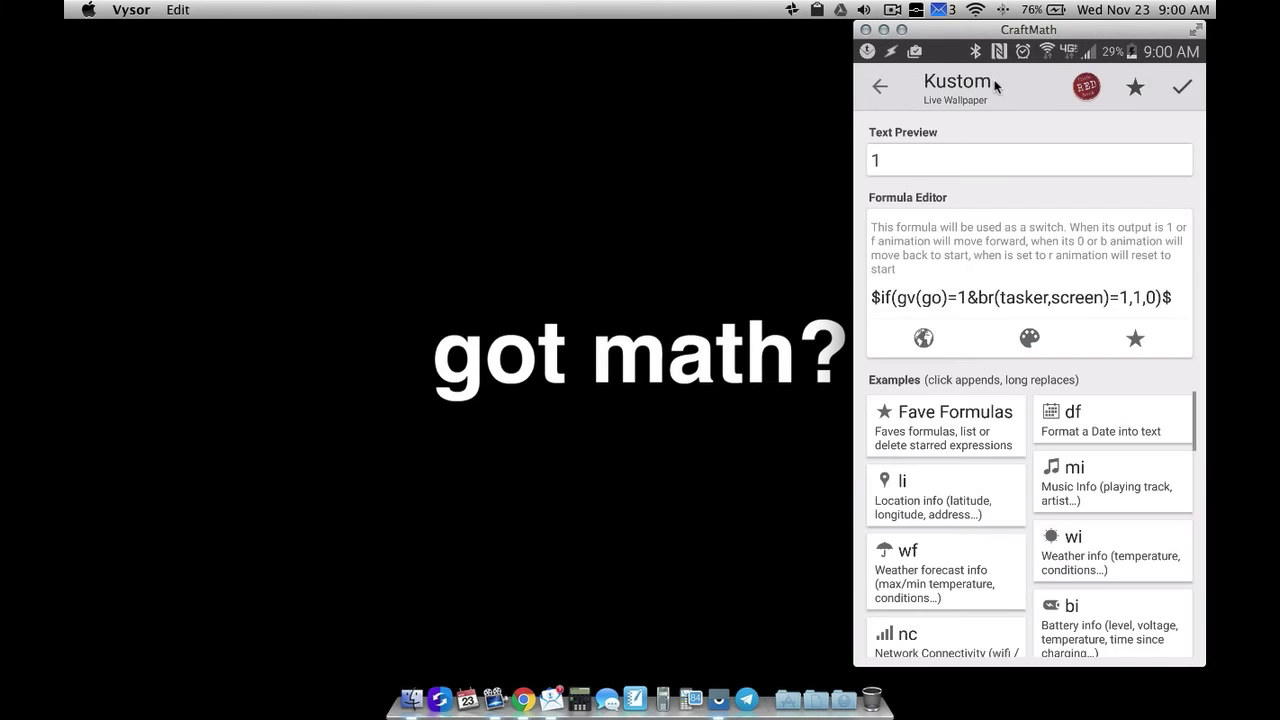
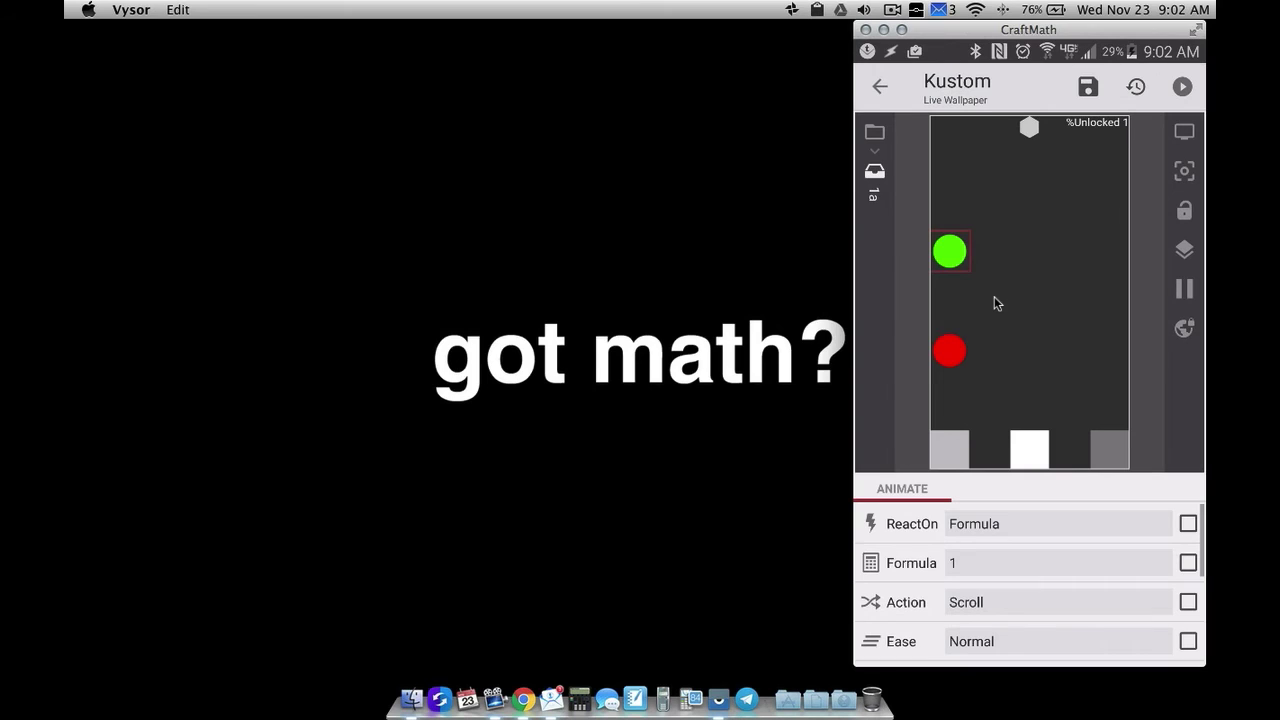
{"action": "key", "text": "Escape"}
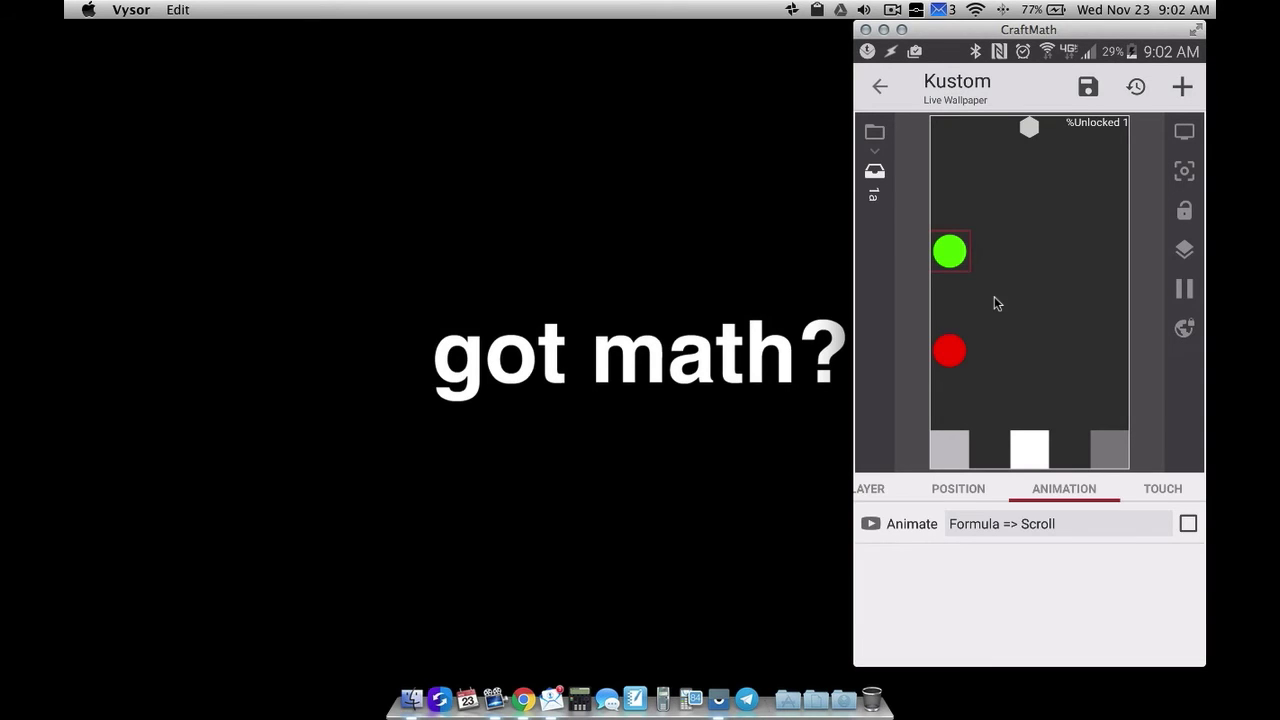
Show the second button's circles, examine the switch formula of item 2b's scroll animation, and return to the root level
{"action": "left_click", "coordinate": [994, 296]}
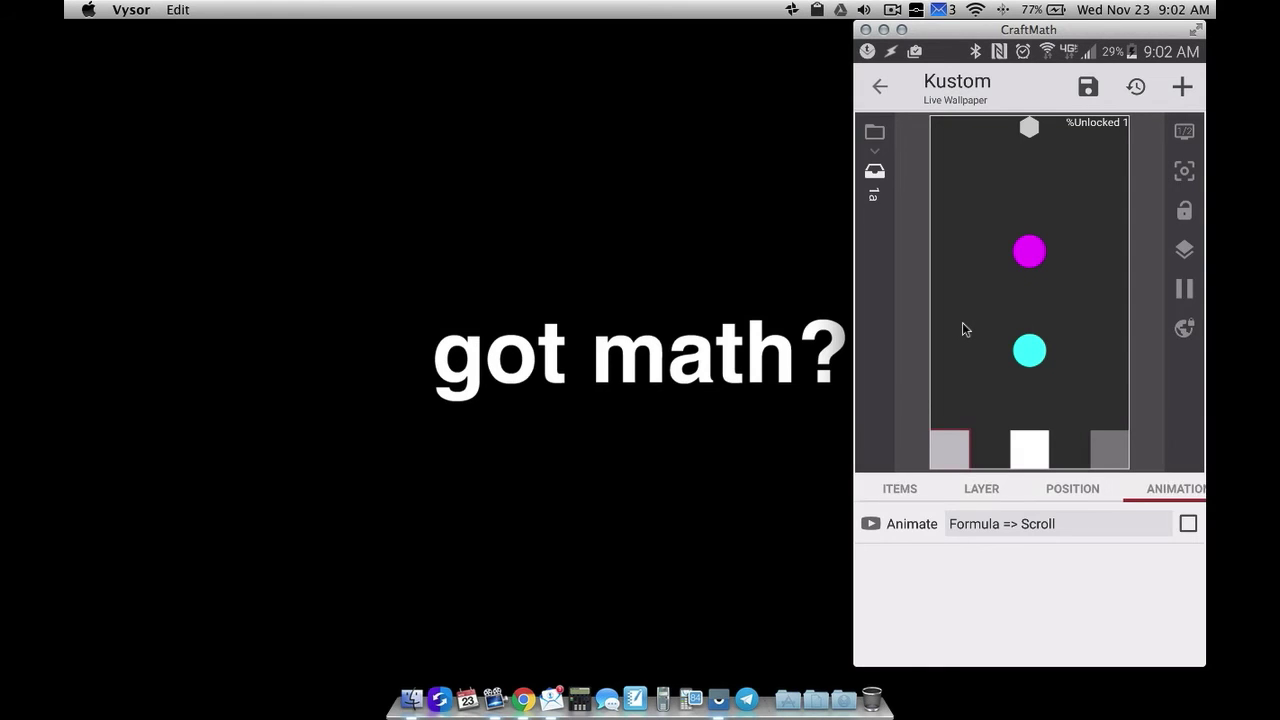
{"action": "key", "text": "Escape"}
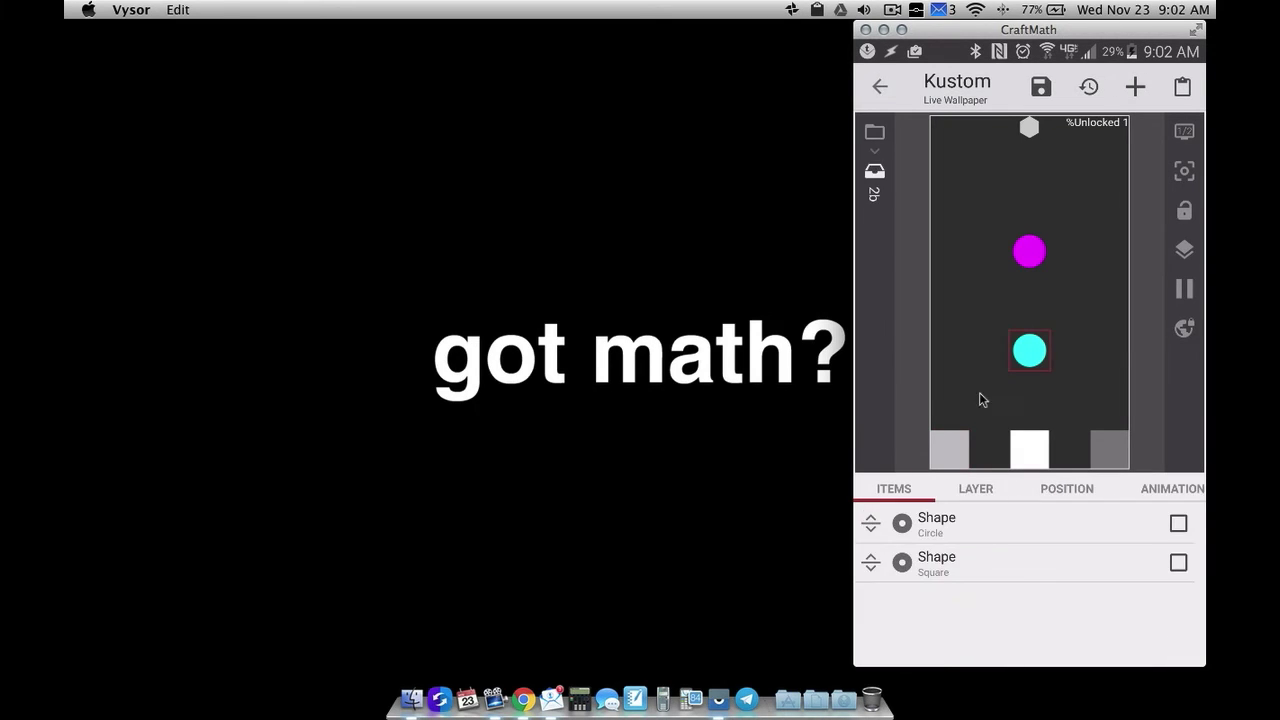
{"action": "left_click", "coordinate": [1172, 486]}
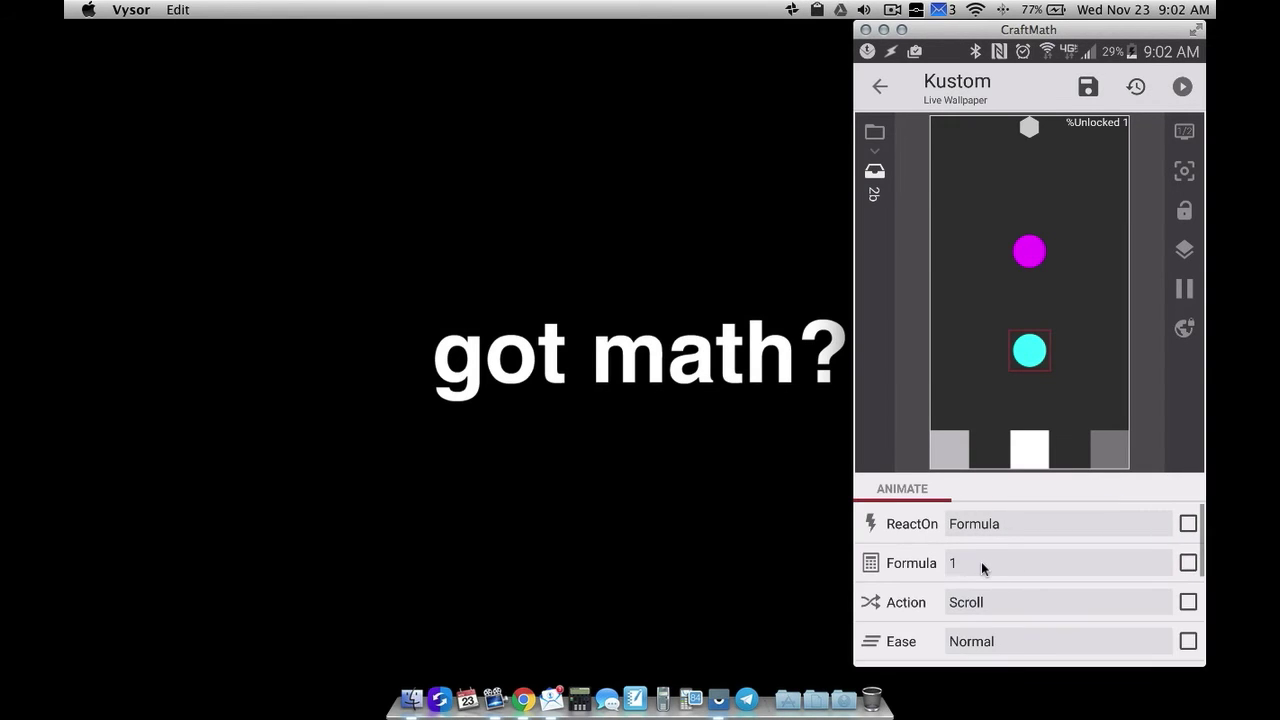
{"action": "left_click", "coordinate": [981, 565]}
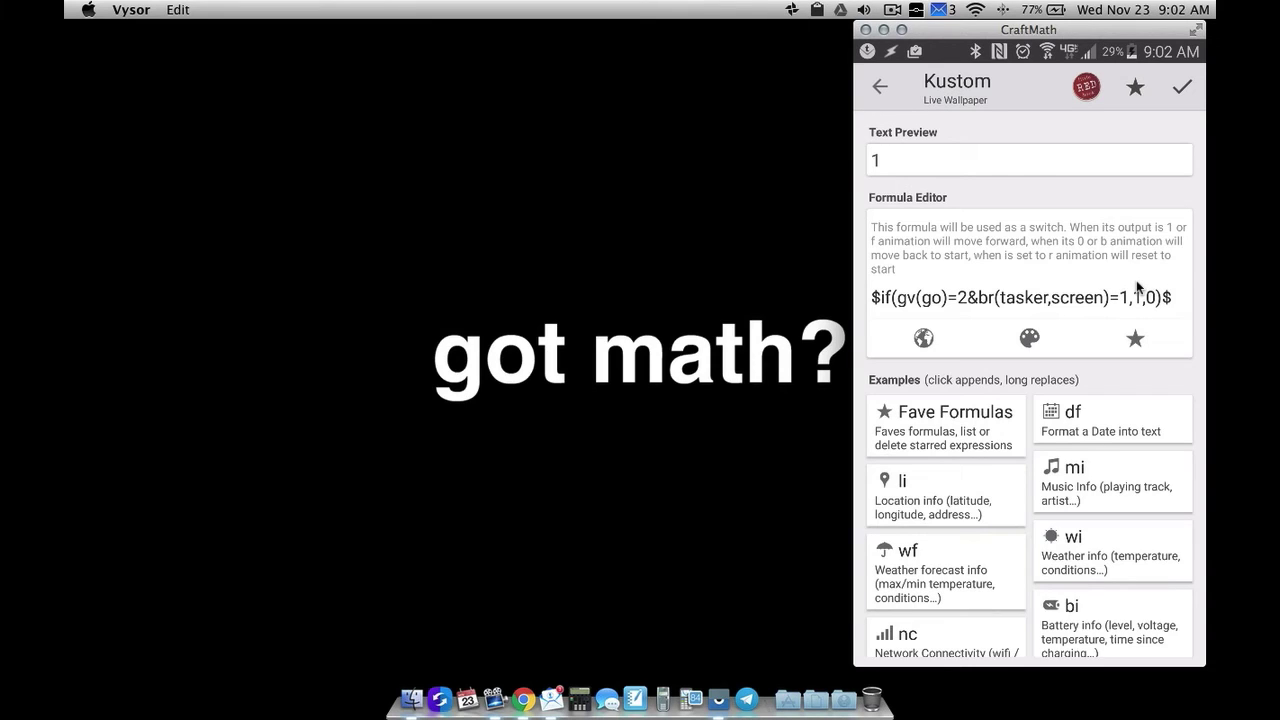
{"action": "key", "text": "Escape"}
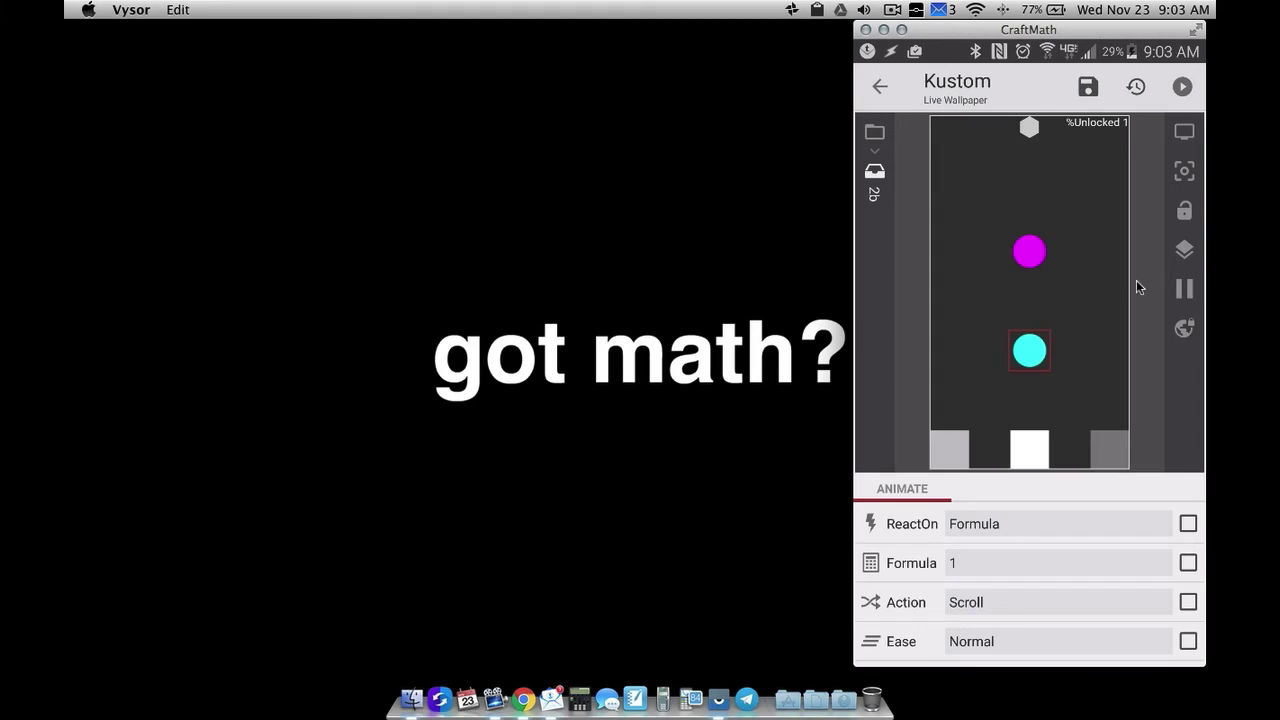
{"action": "key", "text": "Escape"}
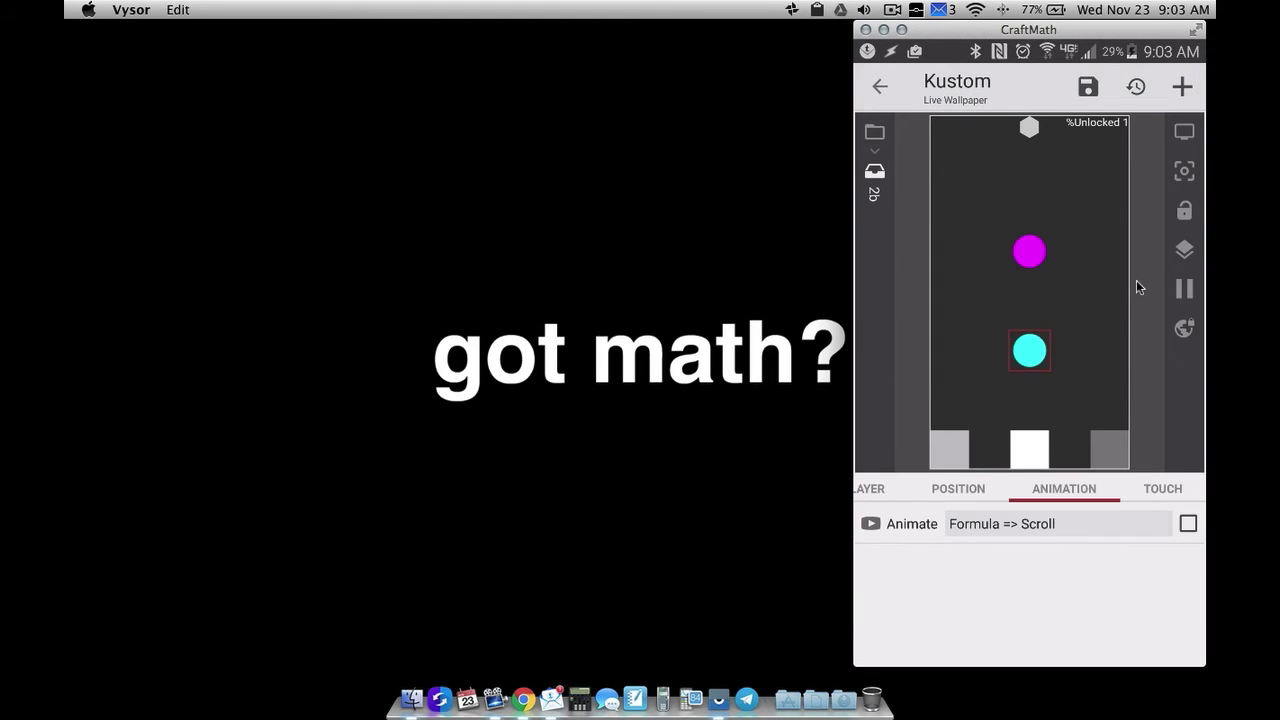
{"action": "key", "text": "Escape"}
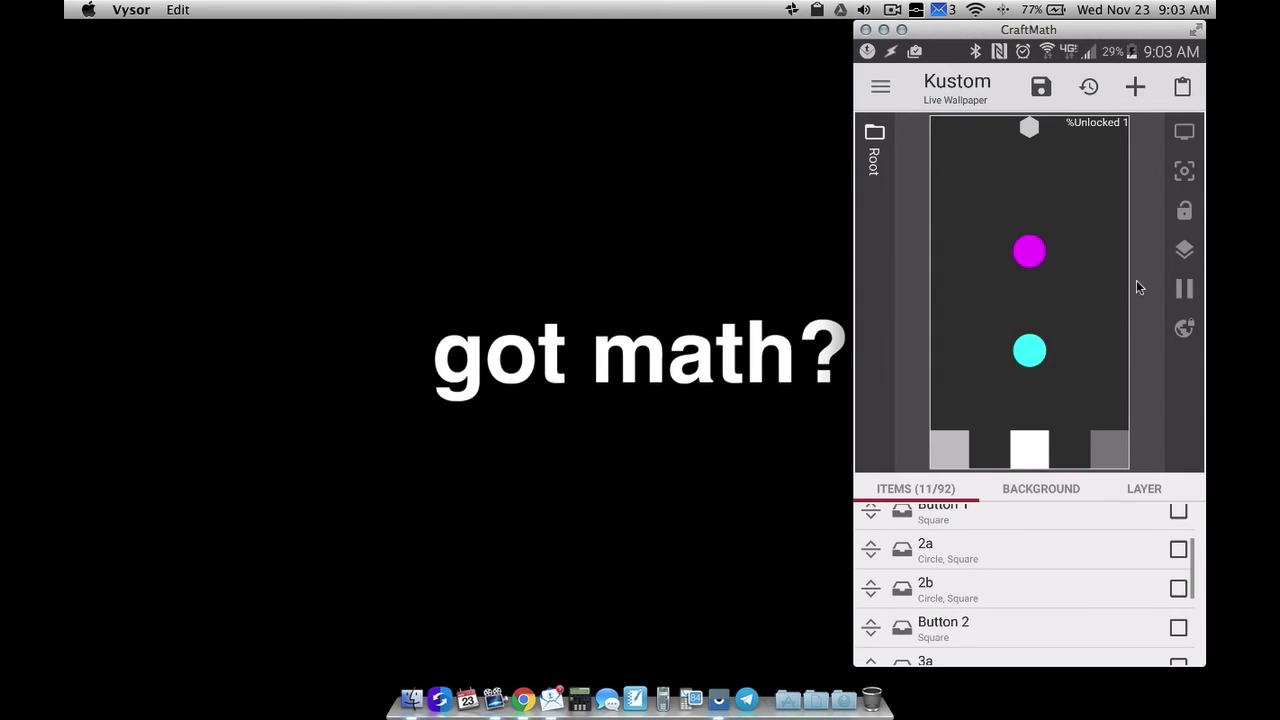
Trigger the first, second and third buttons in turn in the preview to play their circle animations
{"action": "left_click", "coordinate": [947, 450]}
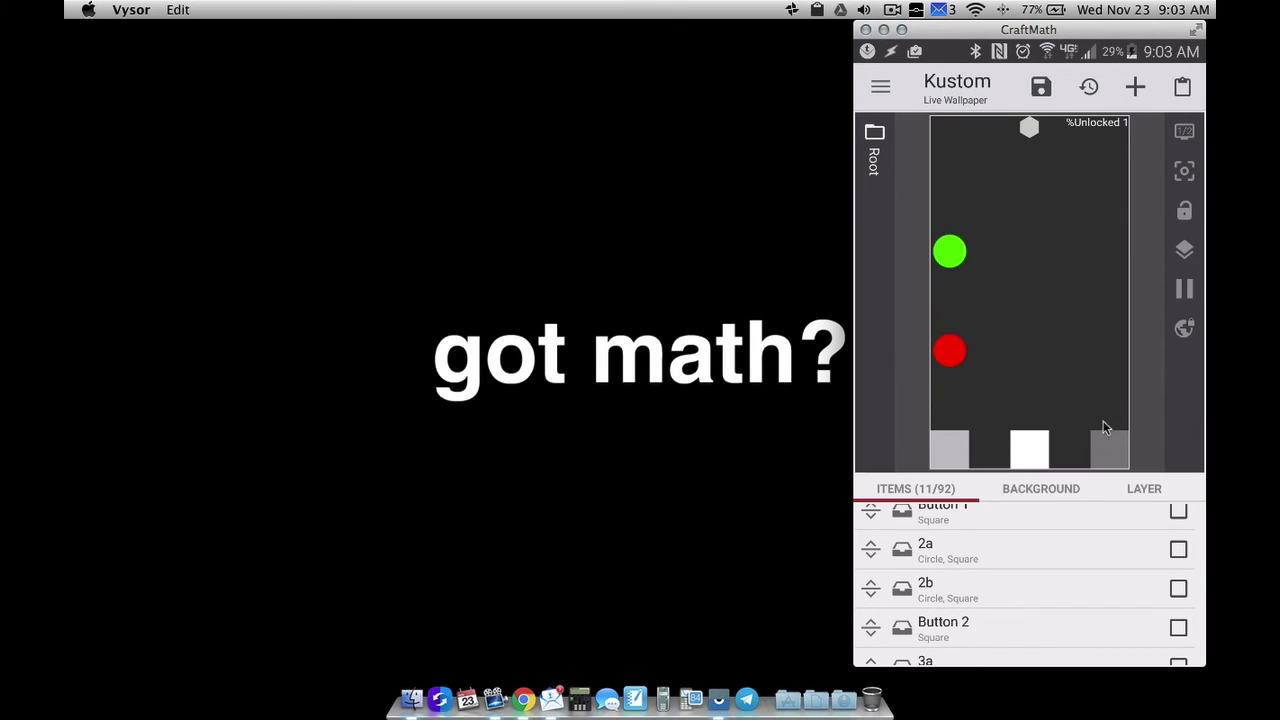
{"action": "left_click", "coordinate": [1020, 450]}
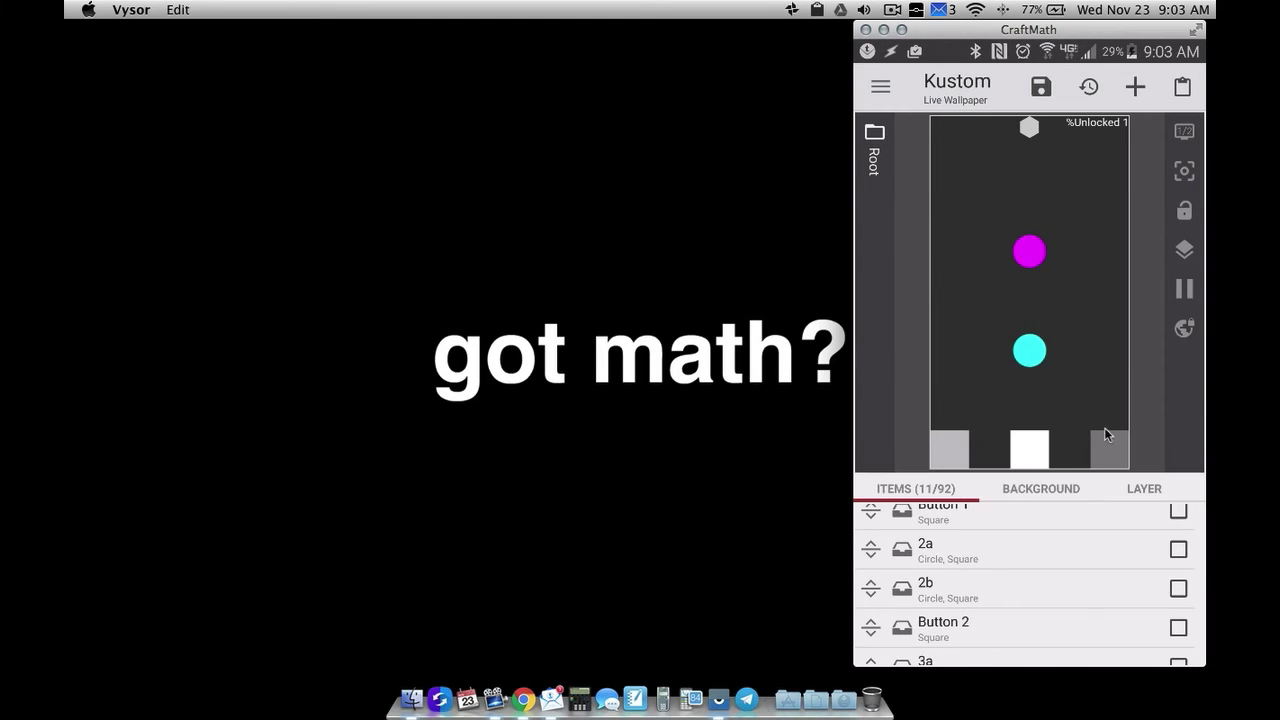
{"action": "left_click", "coordinate": [1106, 433]}
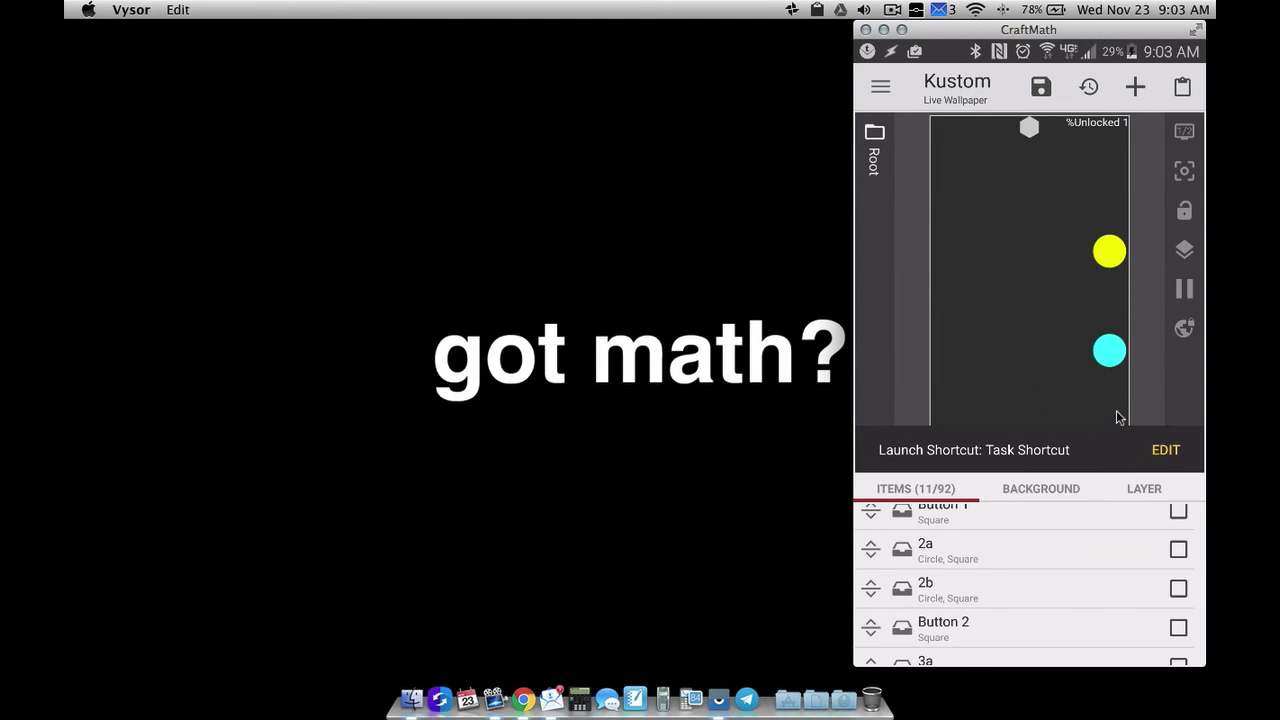
Examine the switch formula of item 3a's scroll animation and return to the root level
{"action": "left_click", "coordinate": [1106, 252]}
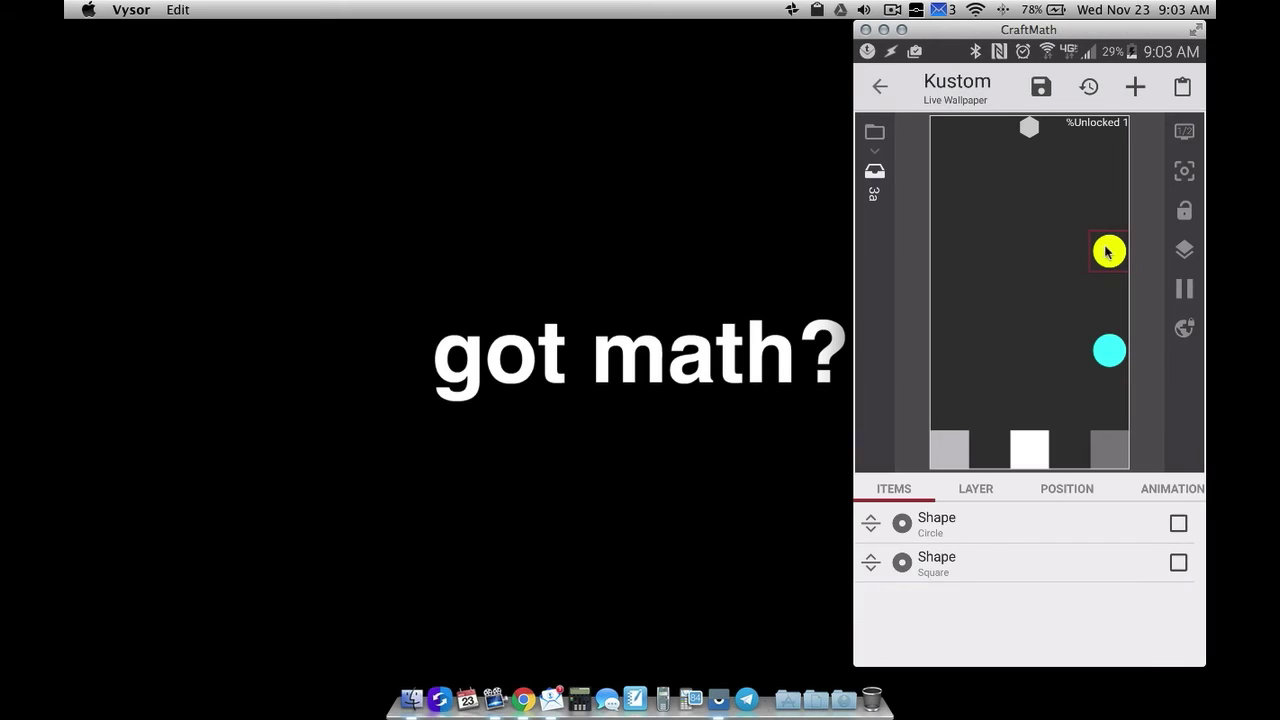
{"action": "left_click", "coordinate": [1160, 489]}
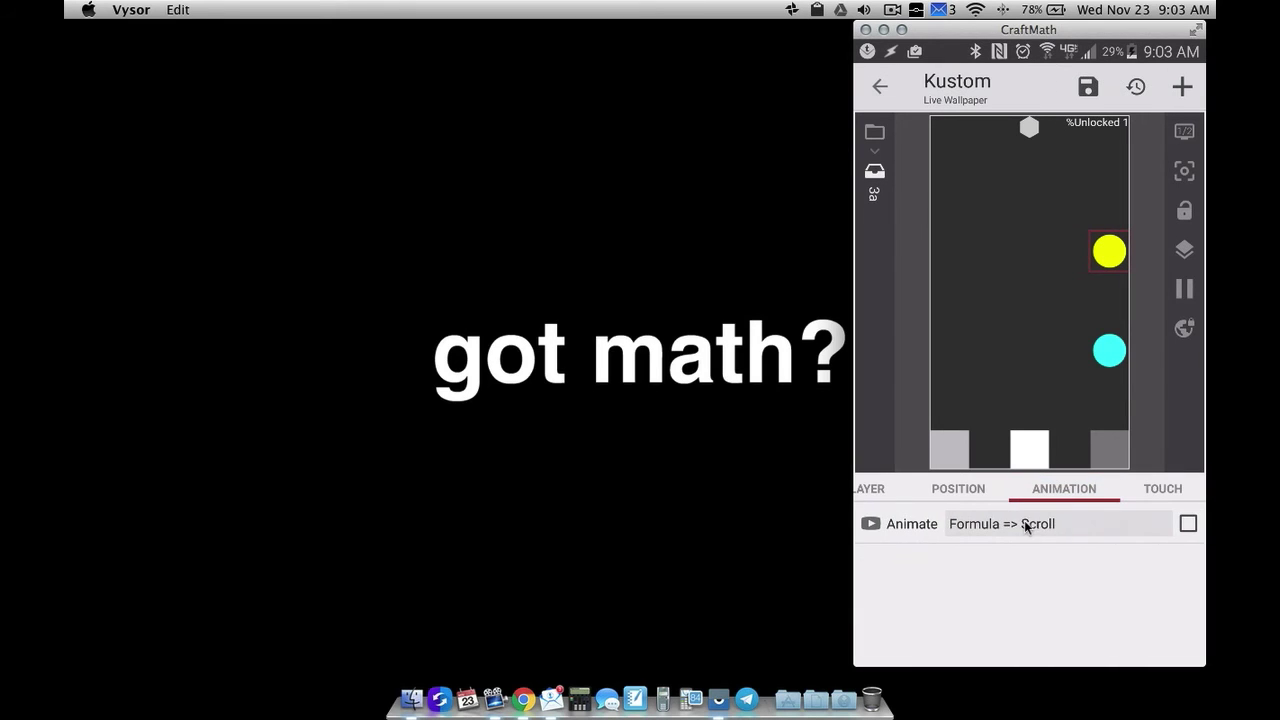
{"action": "left_click", "coordinate": [1026, 524]}
{"action": "left_click", "coordinate": [994, 563]}
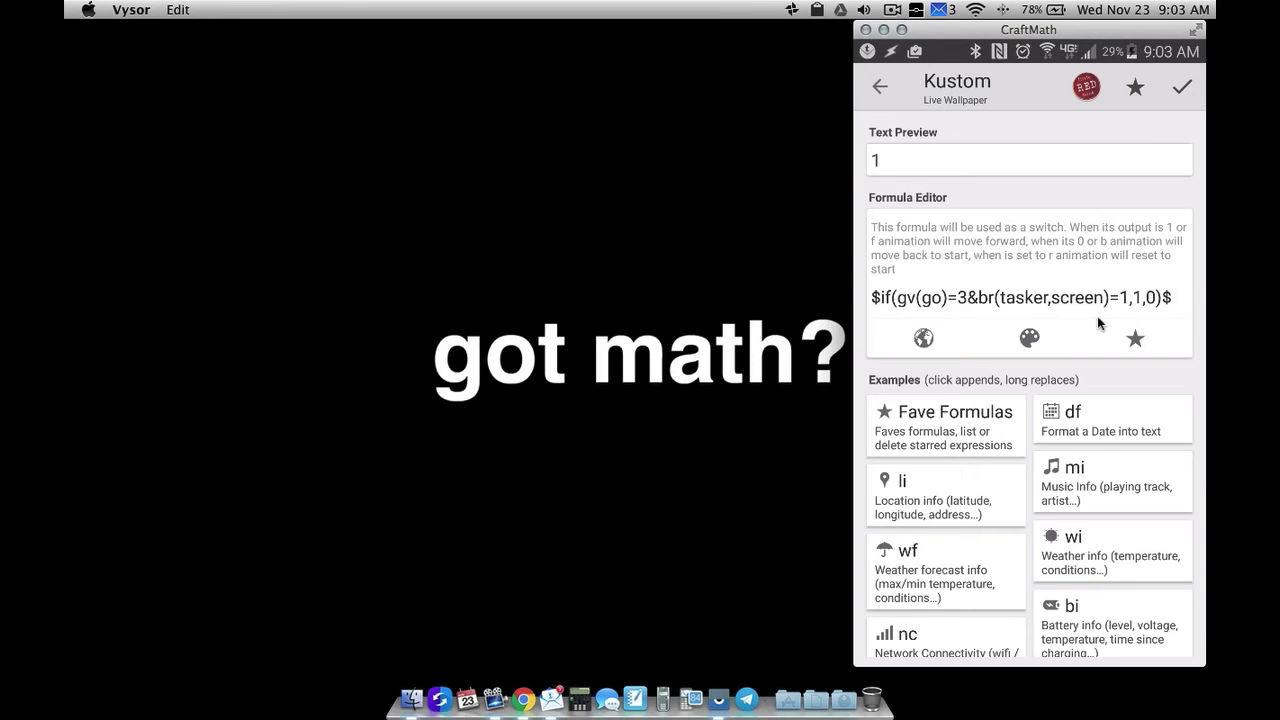
{"action": "key", "text": "Escape"}
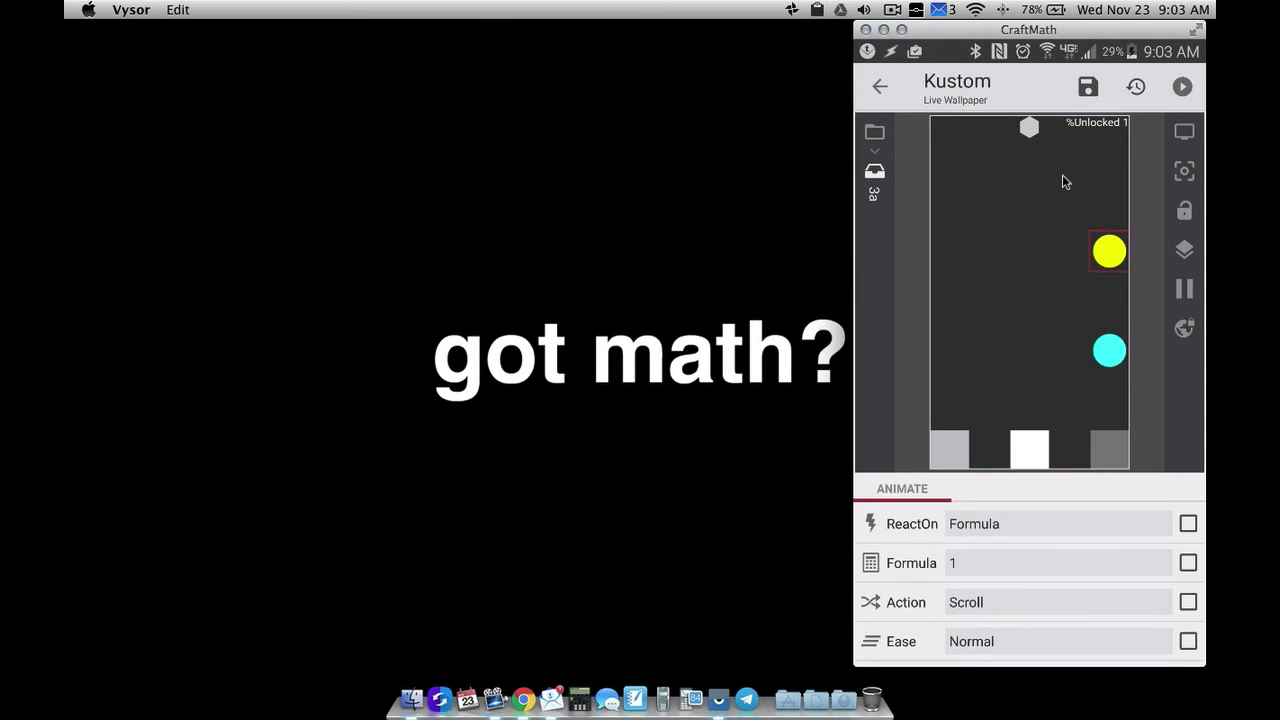
{"action": "key", "text": "Escape"}
{"action": "key", "text": "Escape"}
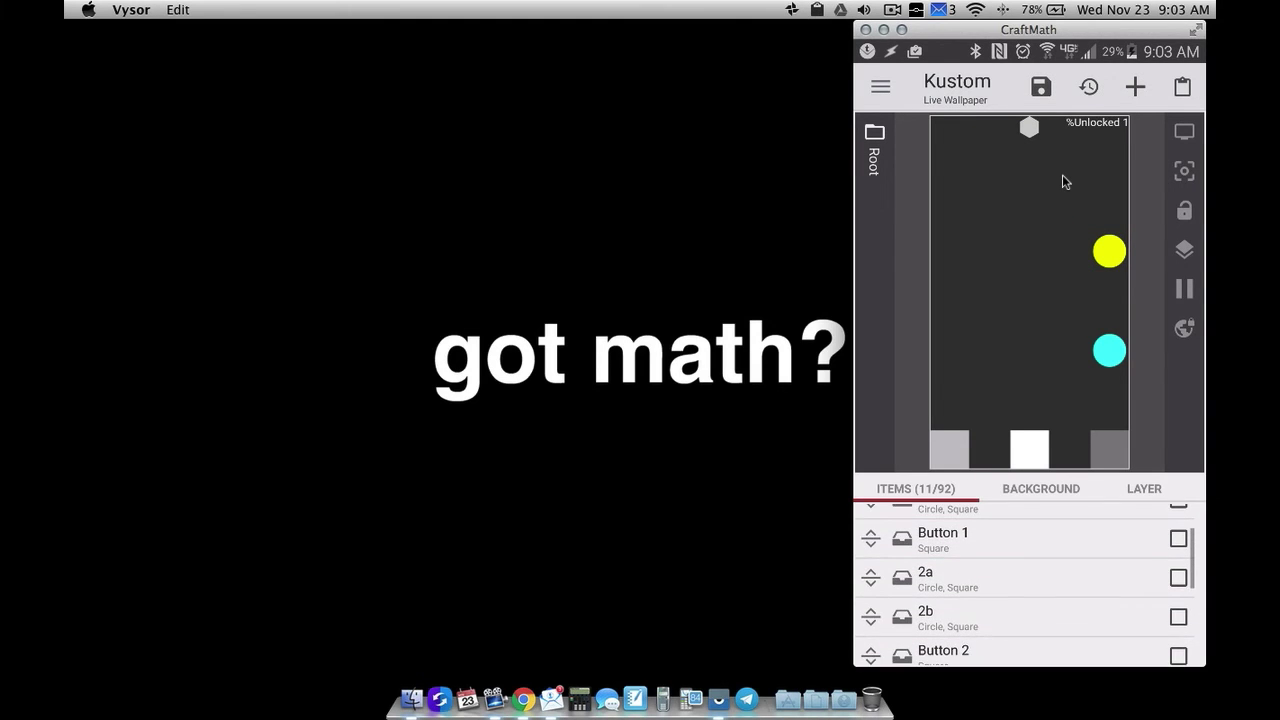
Review Button 1's Toggle Global Switch touch action for the go switch and pick 1 as its entry
{"action": "left_click", "coordinate": [948, 444]}
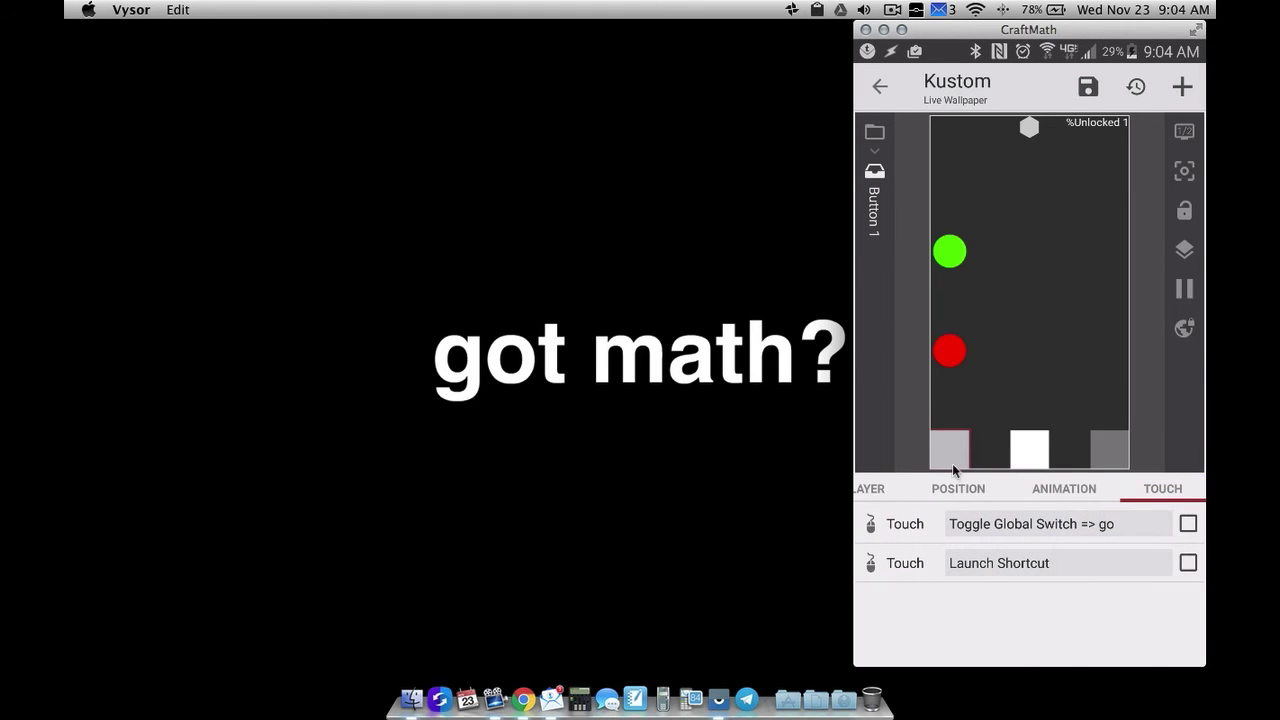
{"action": "left_click", "coordinate": [988, 525]}
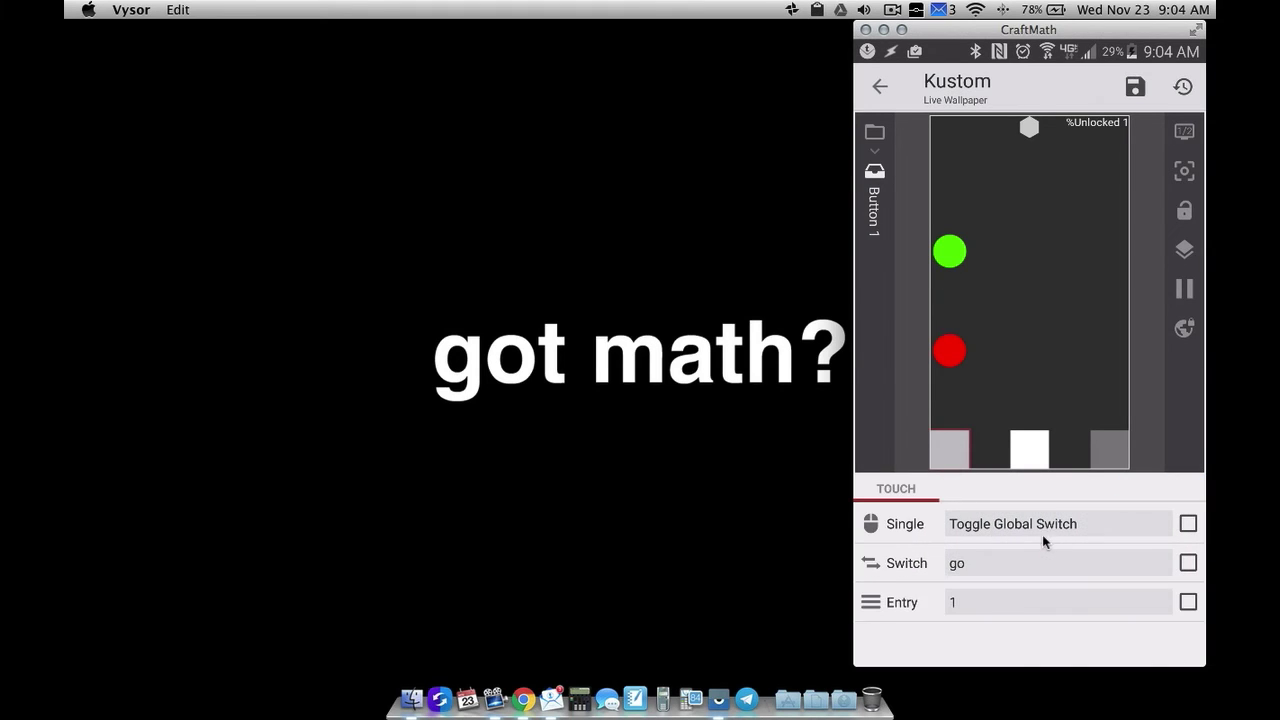
{"action": "left_click", "coordinate": [968, 598]}
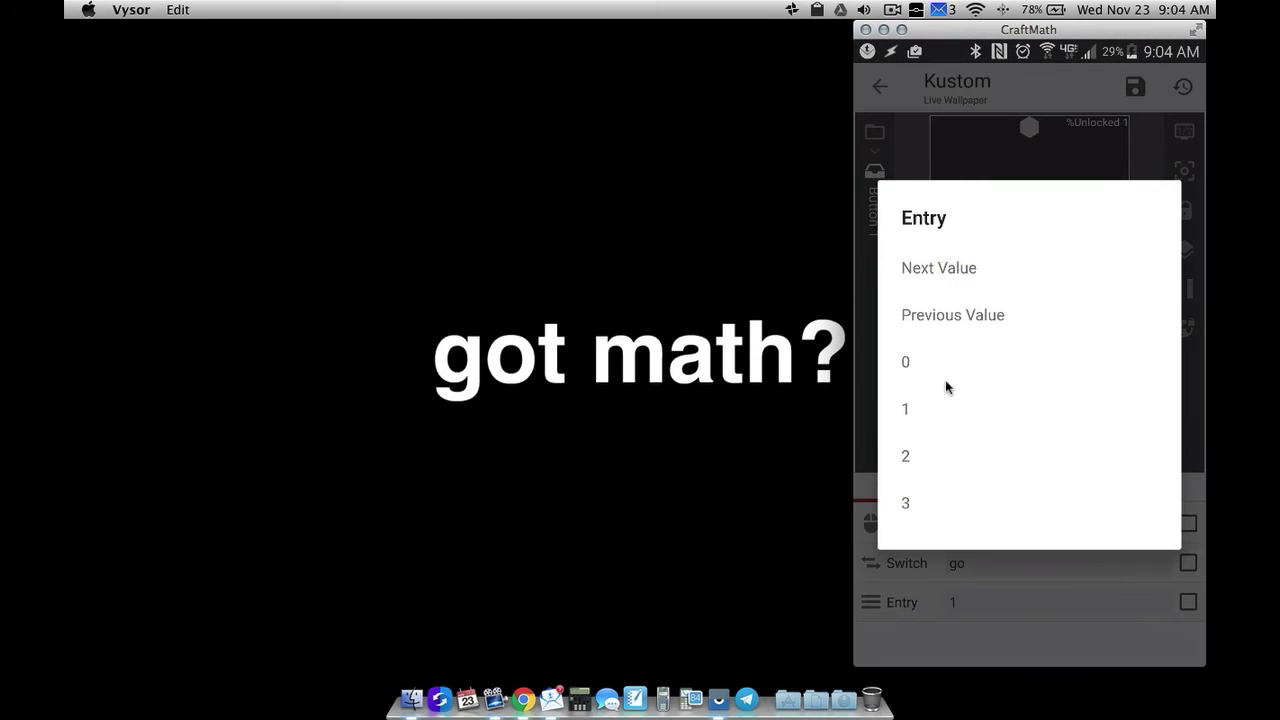
{"action": "left_click", "coordinate": [922, 413]}
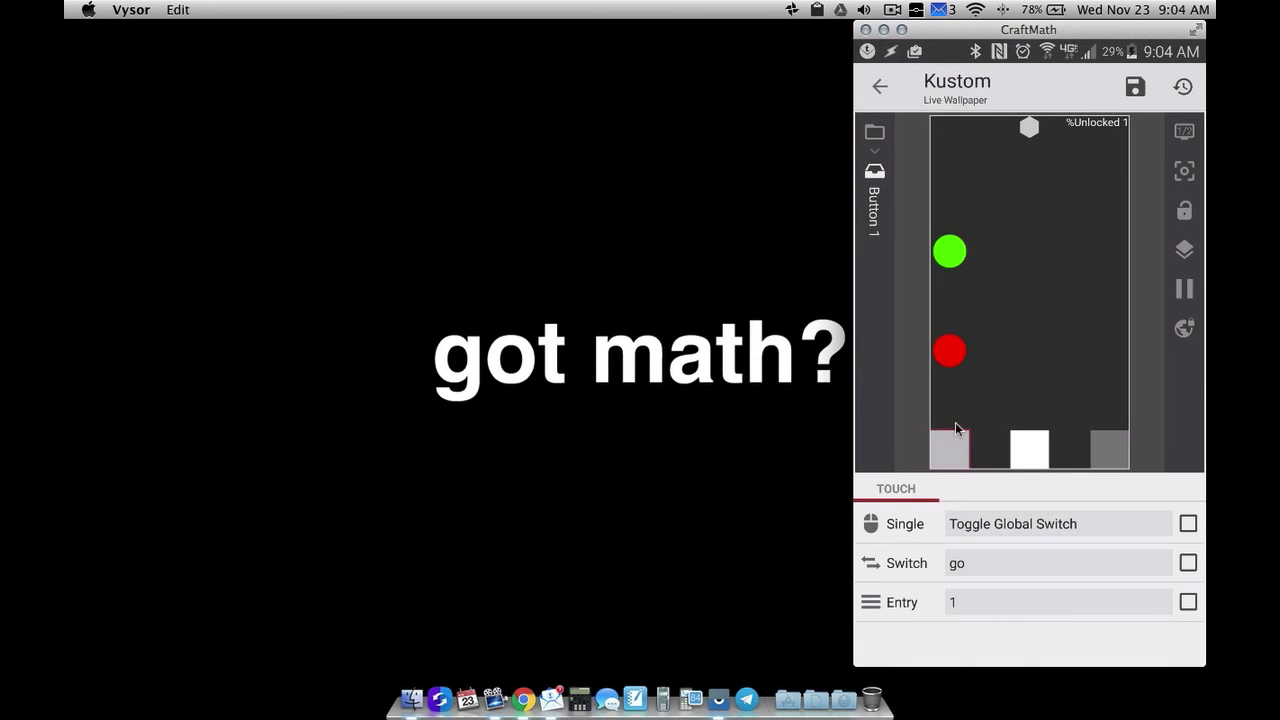
{"action": "right_click", "coordinate": [946, 327]}
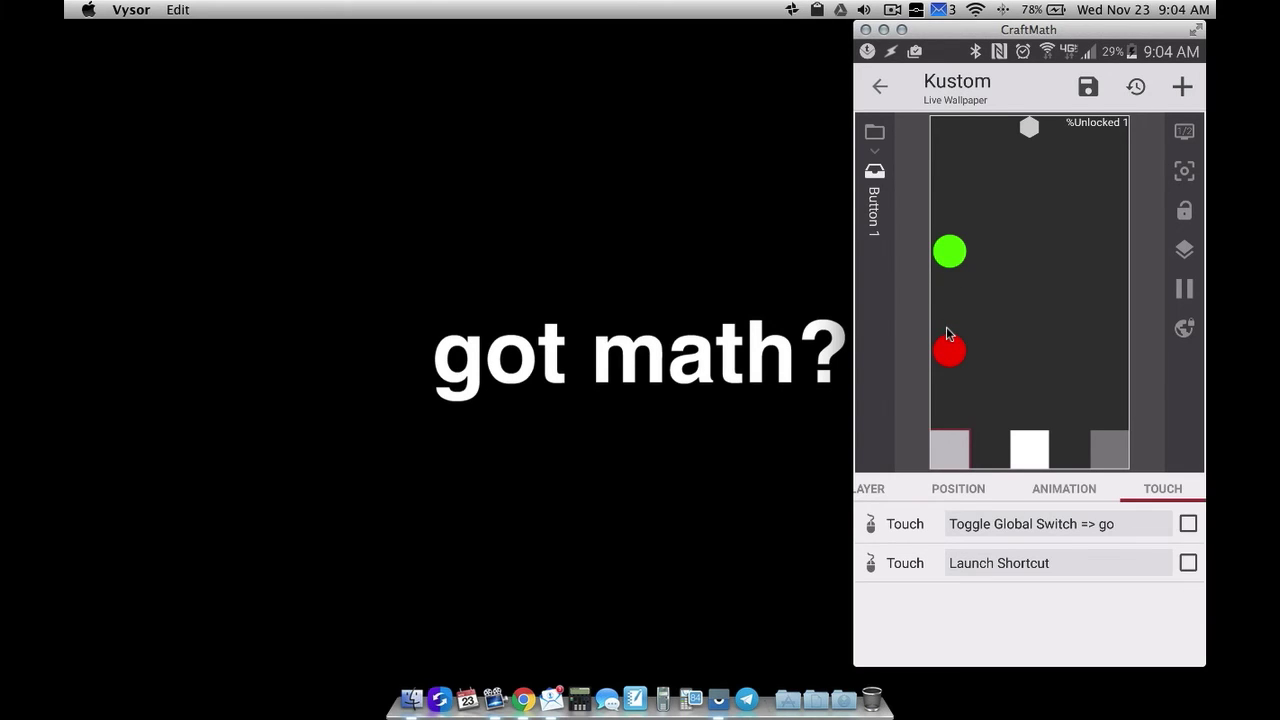
Choose Task Shortcut with the Set Unlock task for Button 1's Launch Shortcut touch action and review the task's actions
{"action": "left_click", "coordinate": [1000, 563]}
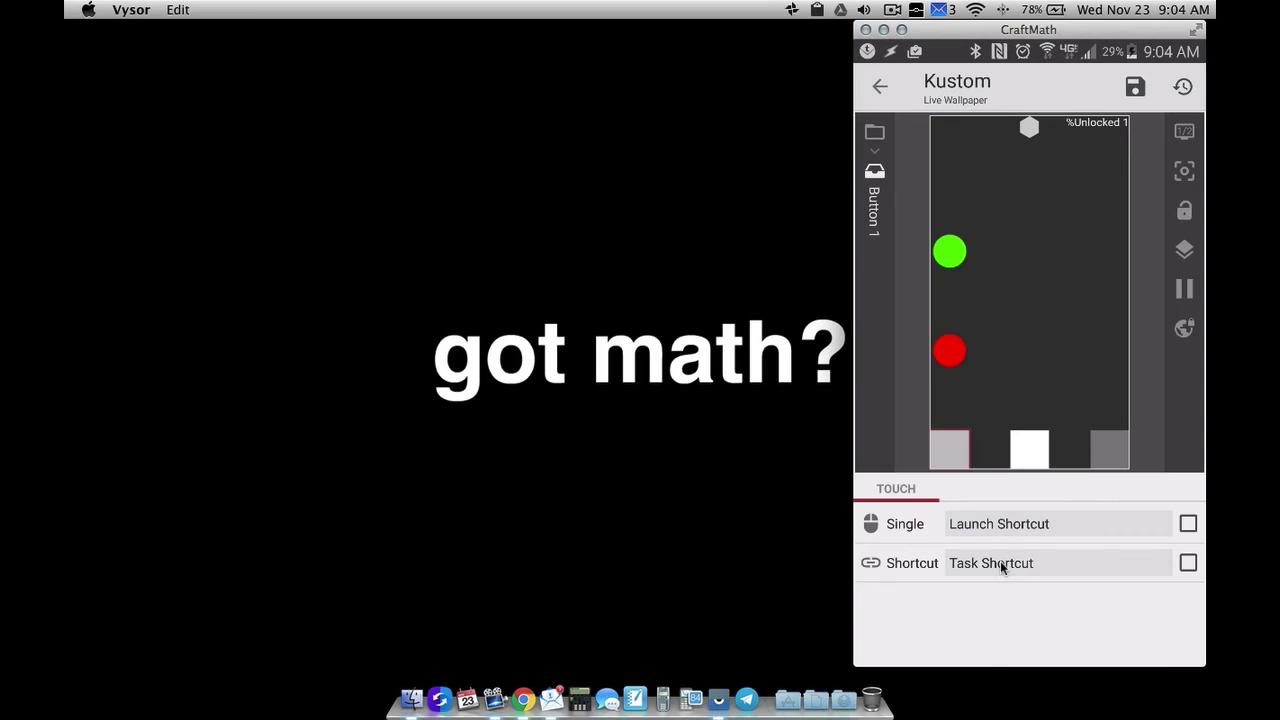
{"action": "left_click", "coordinate": [1004, 566]}
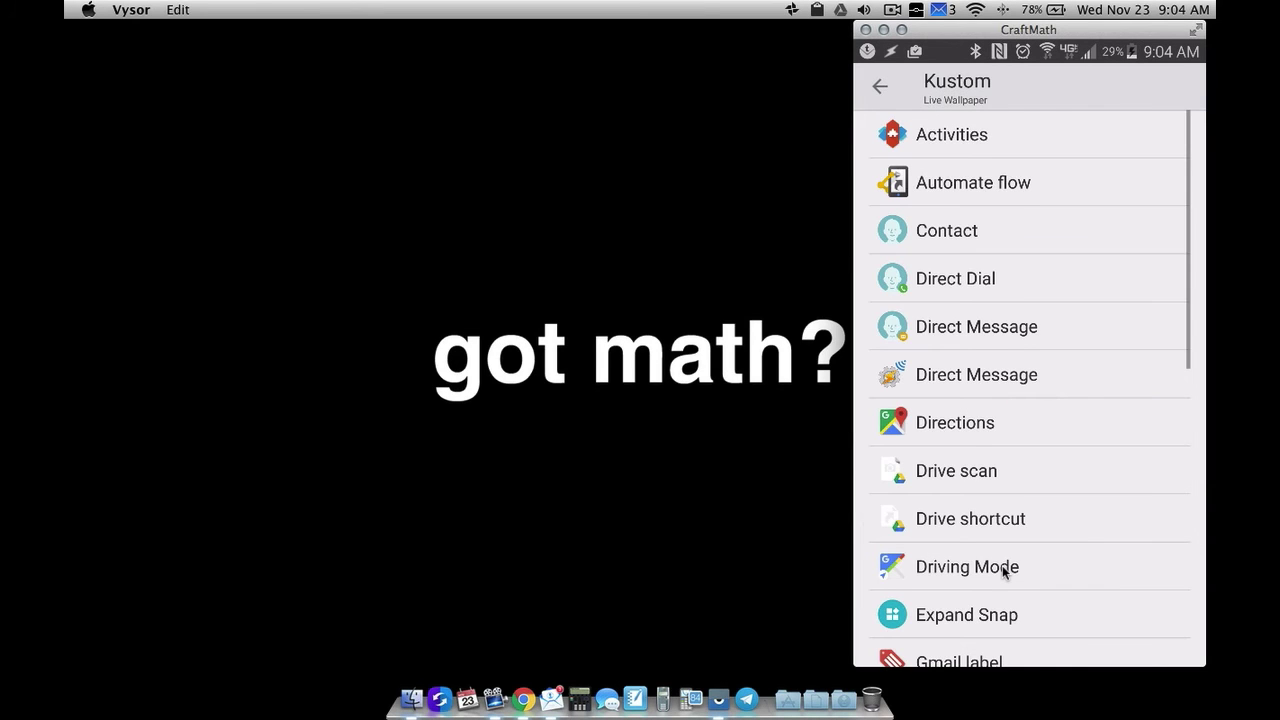
{"action": "scroll", "coordinate": [1003, 570], "scroll_direction": "down", "scroll_amount": 10}
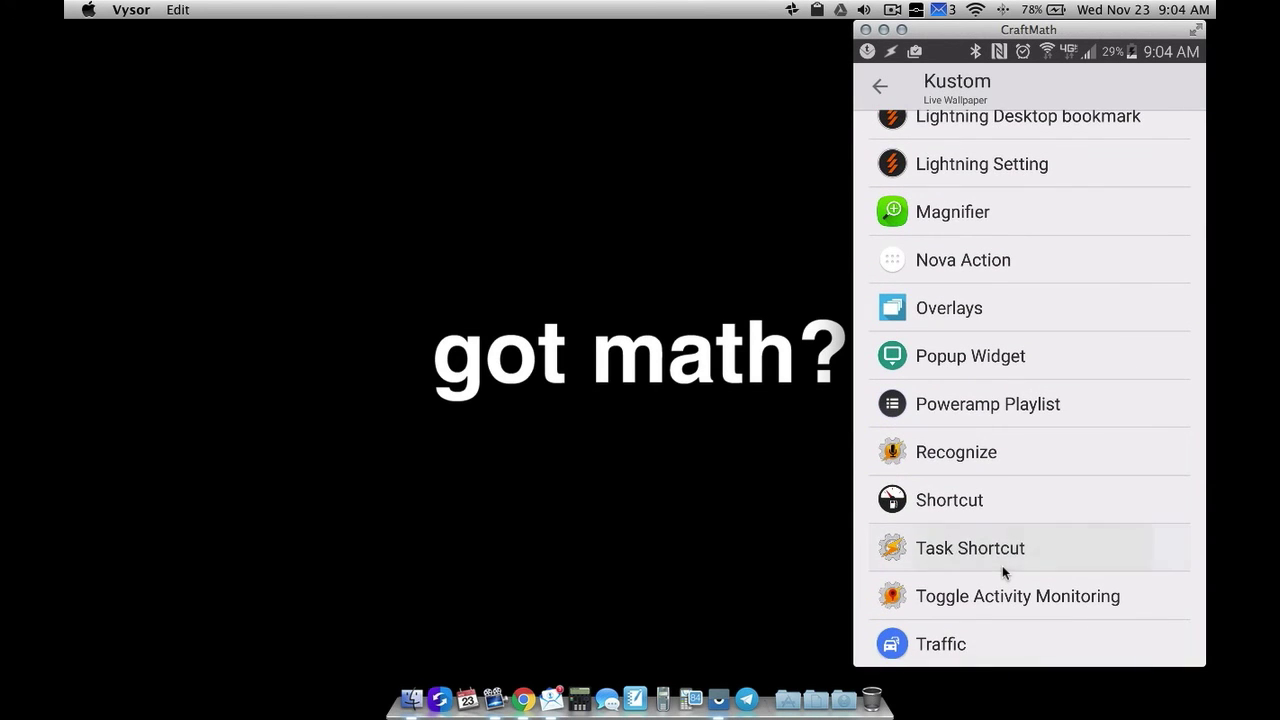
{"action": "left_click", "coordinate": [1002, 566]}
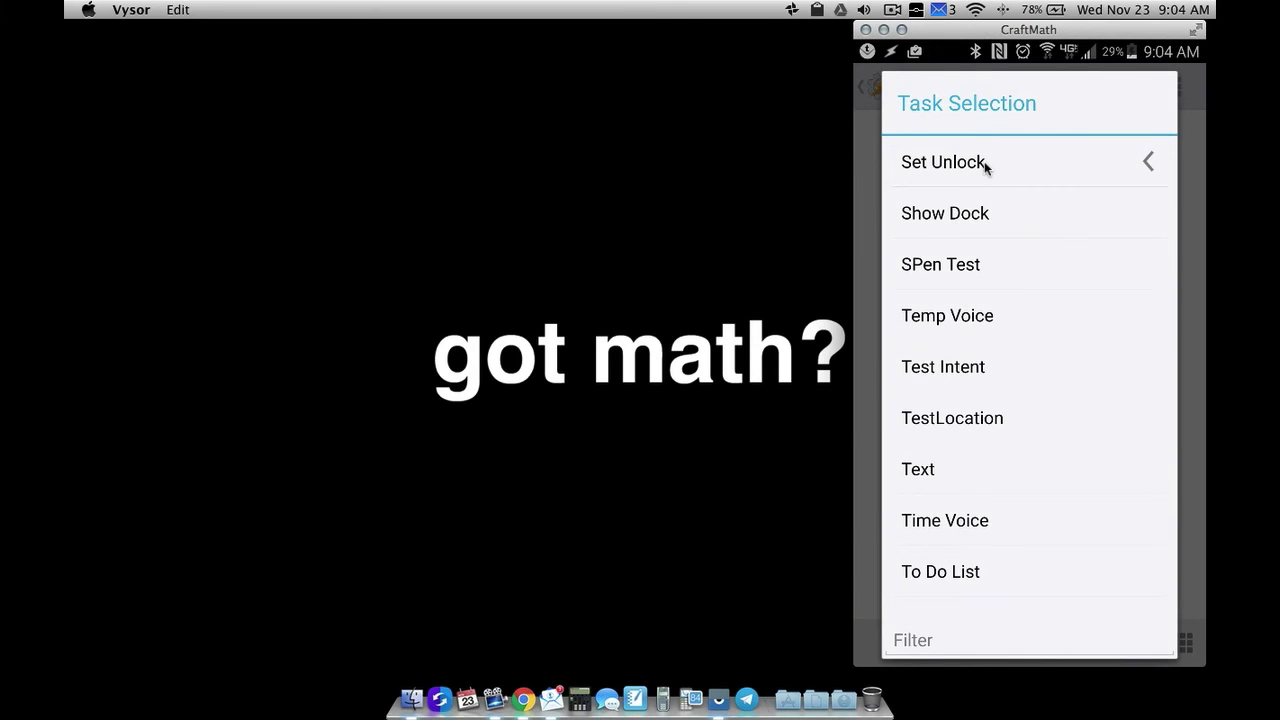
{"action": "left_click", "coordinate": [986, 168]}
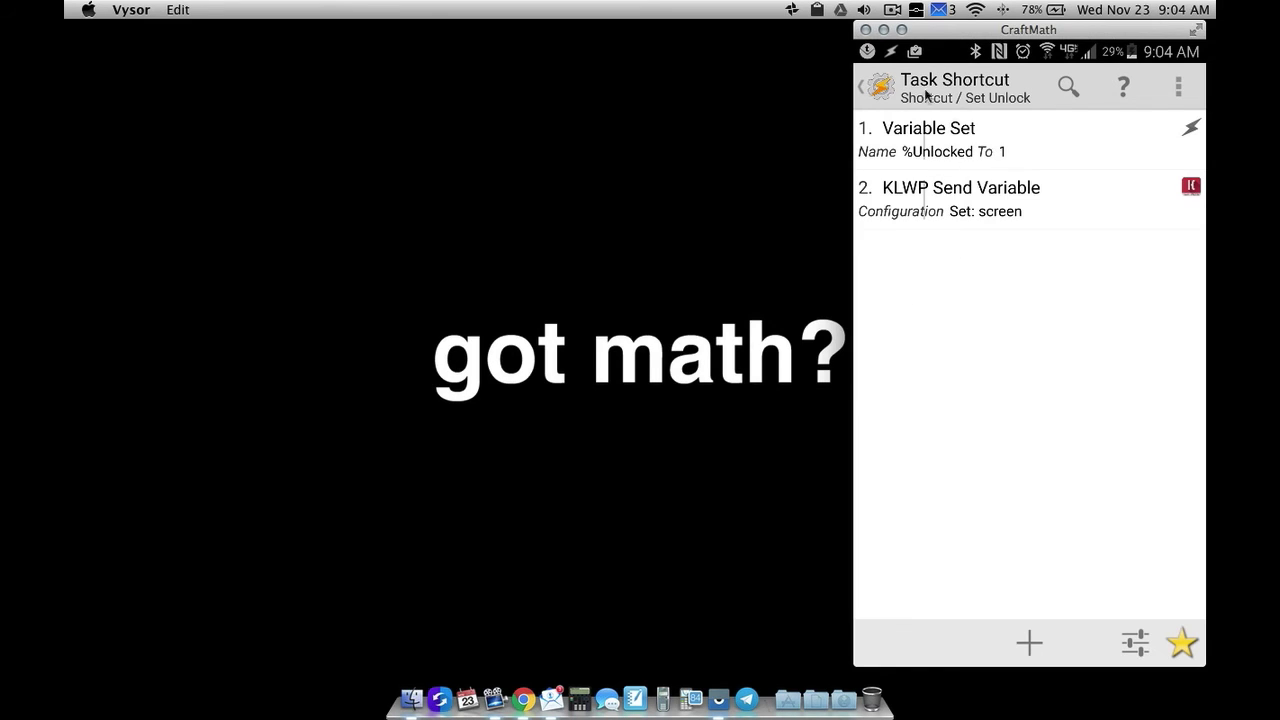
{"action": "right_click", "coordinate": [960, 414]}
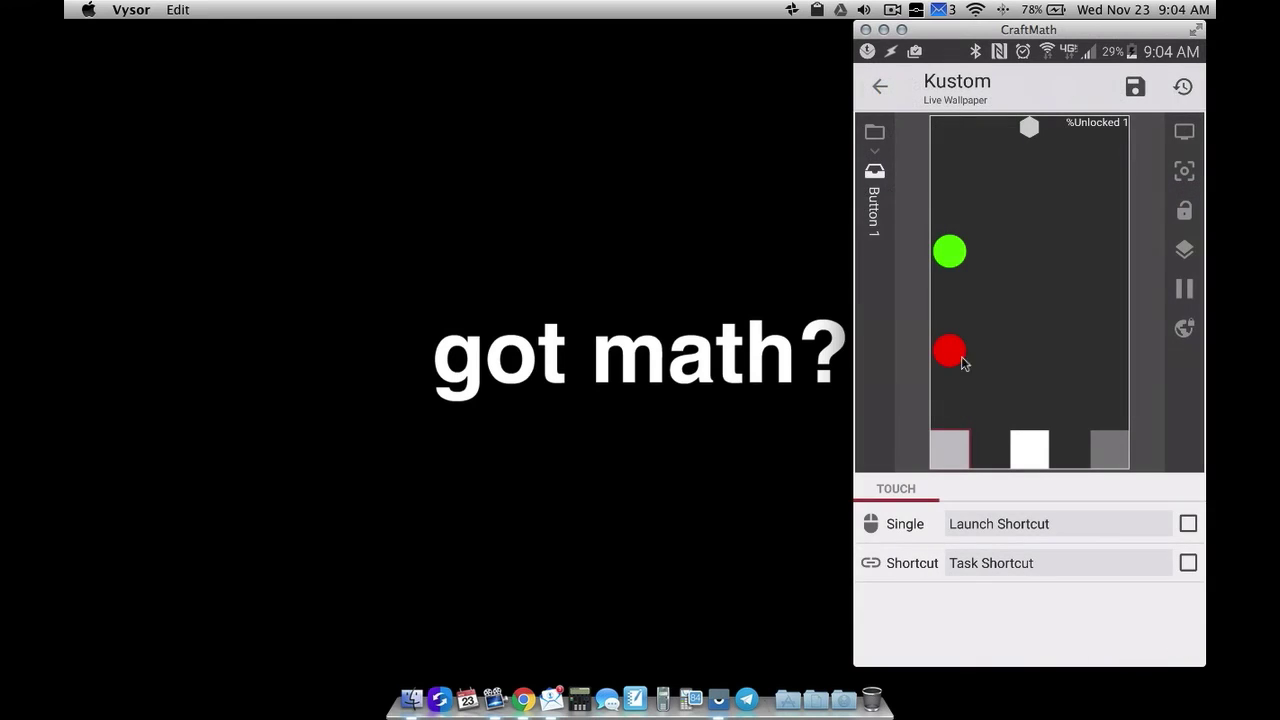
{"action": "right_click", "coordinate": [955, 429]}
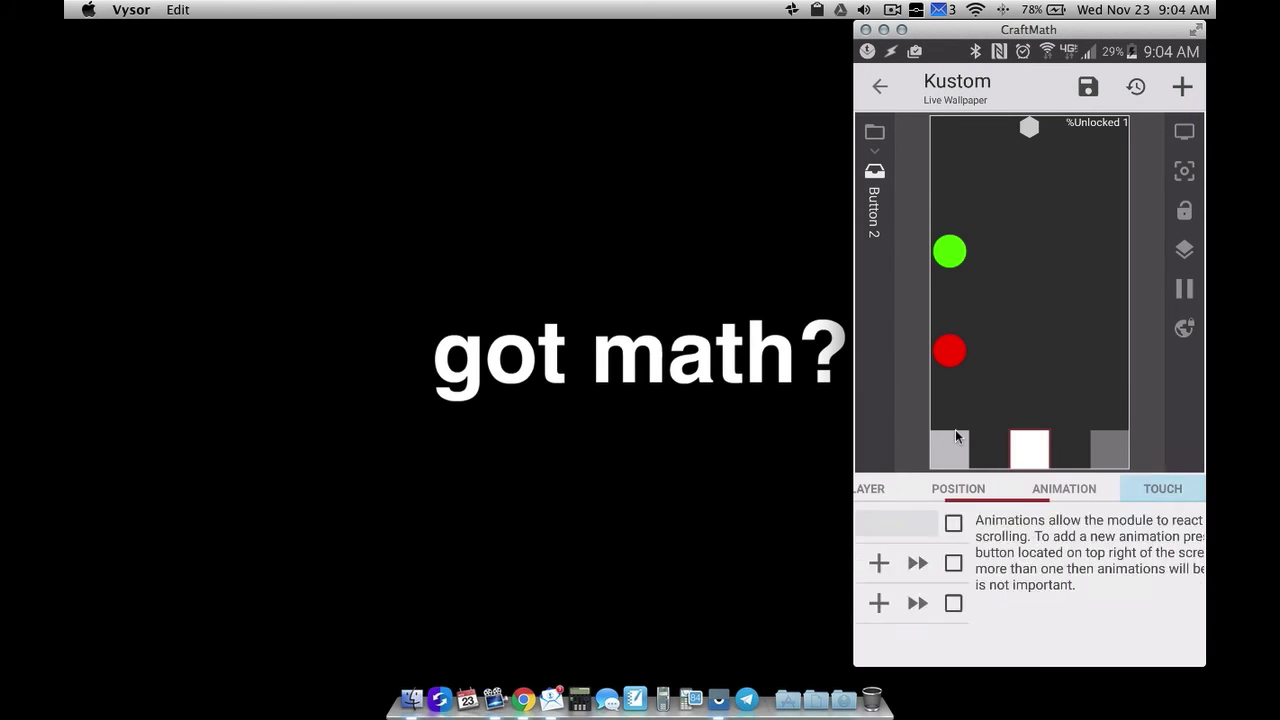
Review Button 2's two touch actions, the go switch toggle and the task shortcut launch
{"action": "left_click", "coordinate": [1028, 526]}
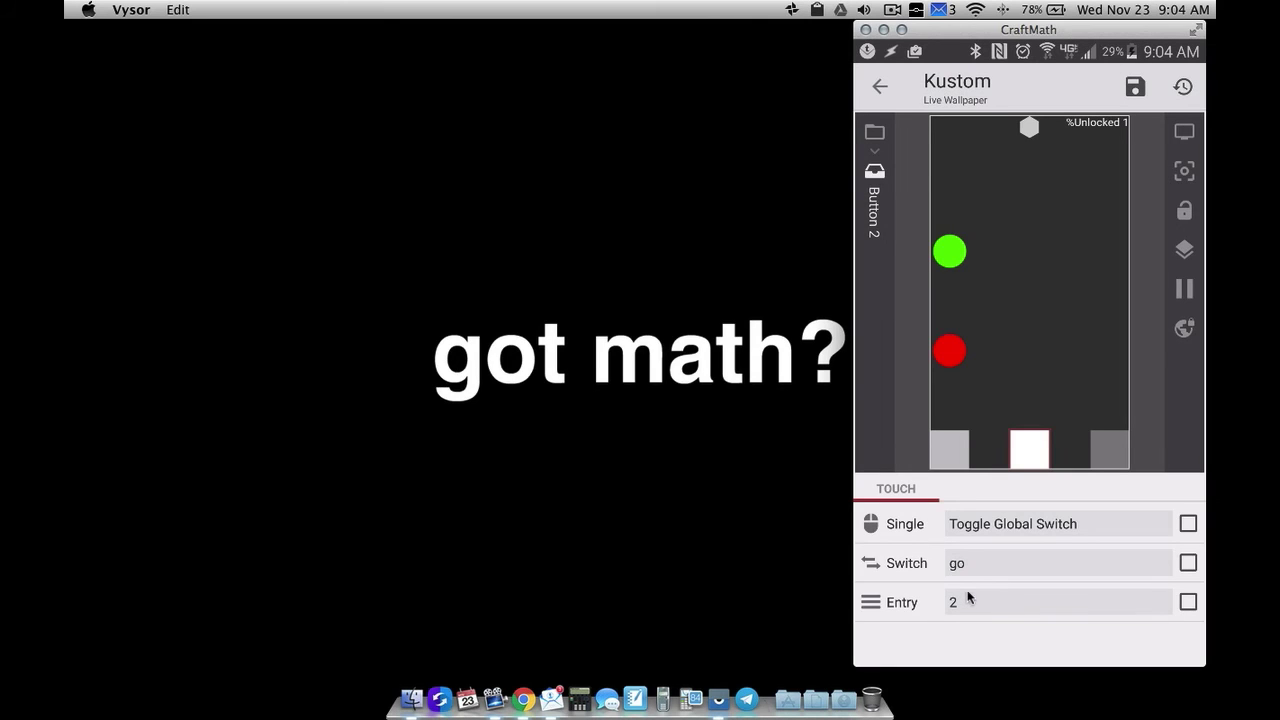
{"action": "right_click", "coordinate": [969, 588]}
{"action": "left_click", "coordinate": [969, 588]}
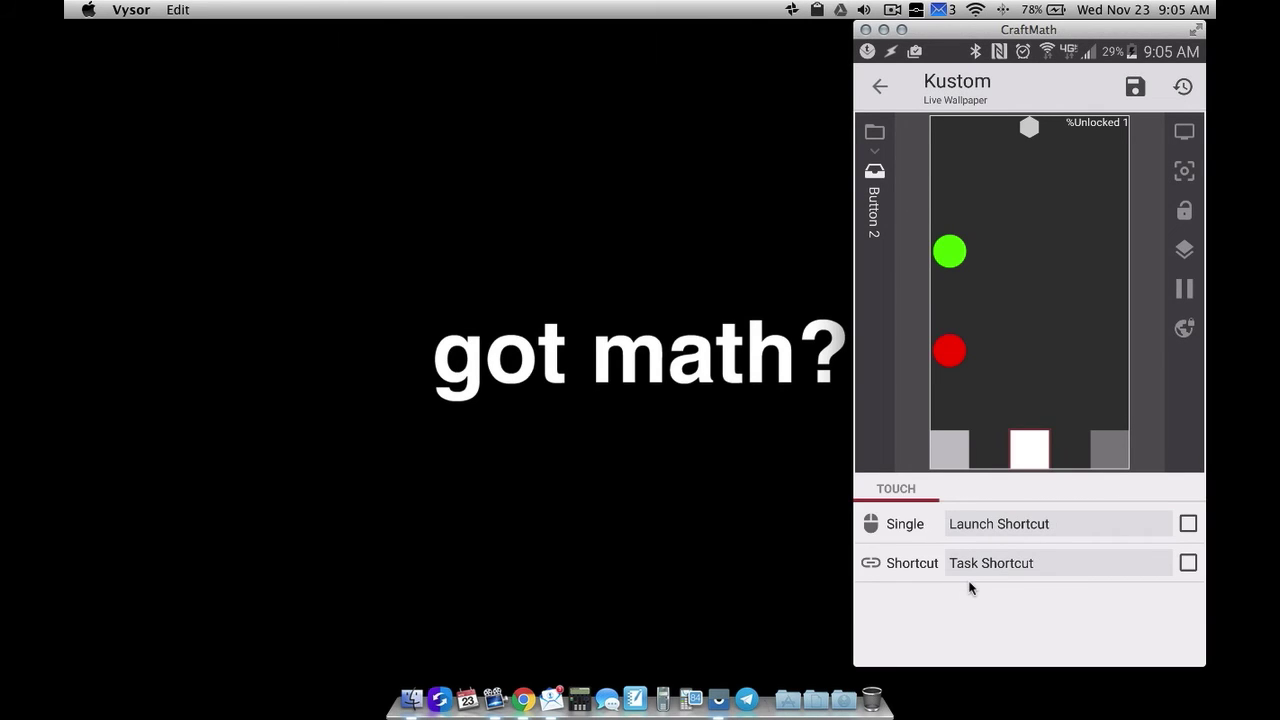
Choose Task Shortcut with the Set Unlock task for Button 2's Launch Shortcut touch action, then save the wallpaper
{"action": "left_click", "coordinate": [969, 588]}
{"action": "scroll", "coordinate": [969, 588], "scroll_direction": "down", "scroll_amount": 10}
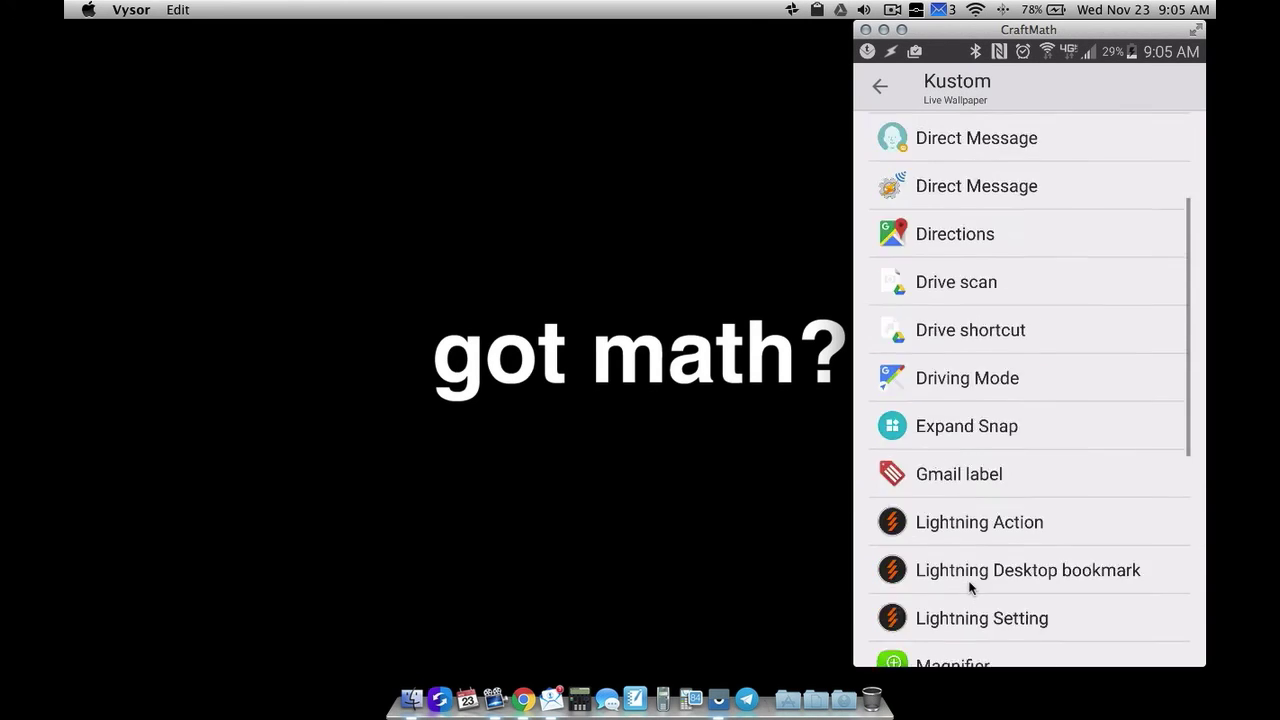
{"action": "left_click", "coordinate": [969, 586]}
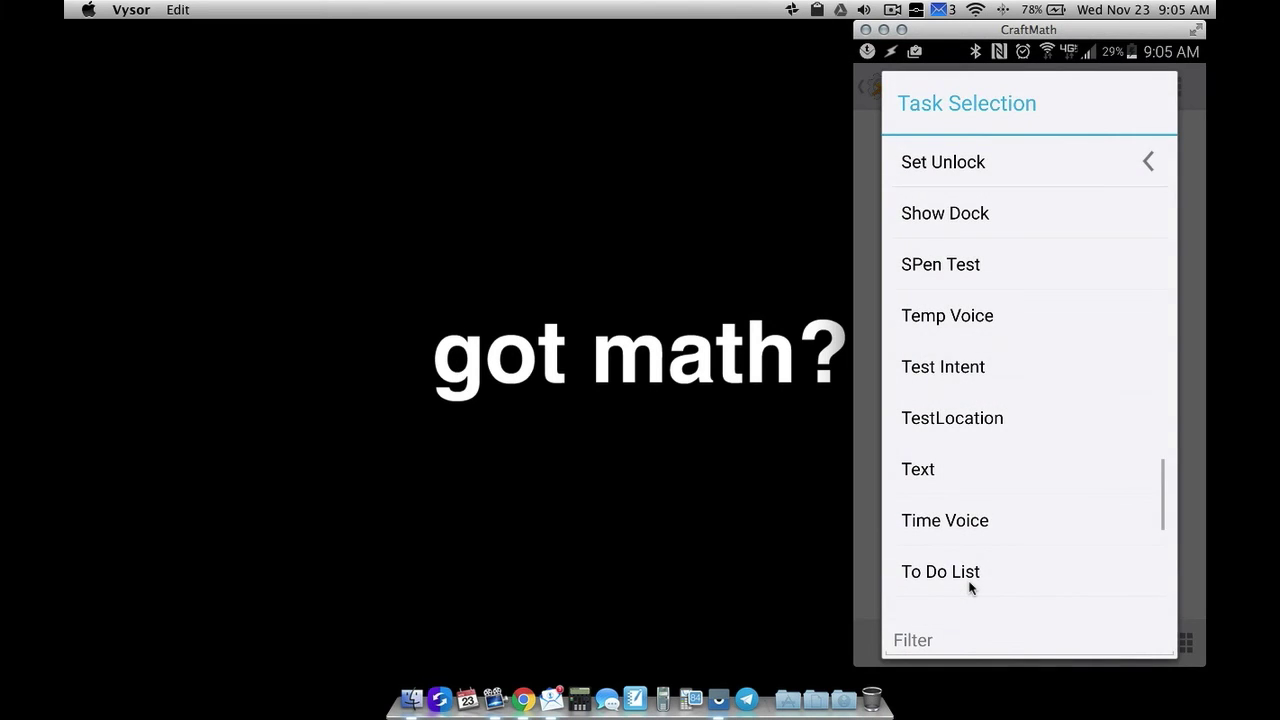
{"action": "key", "text": "Return"}
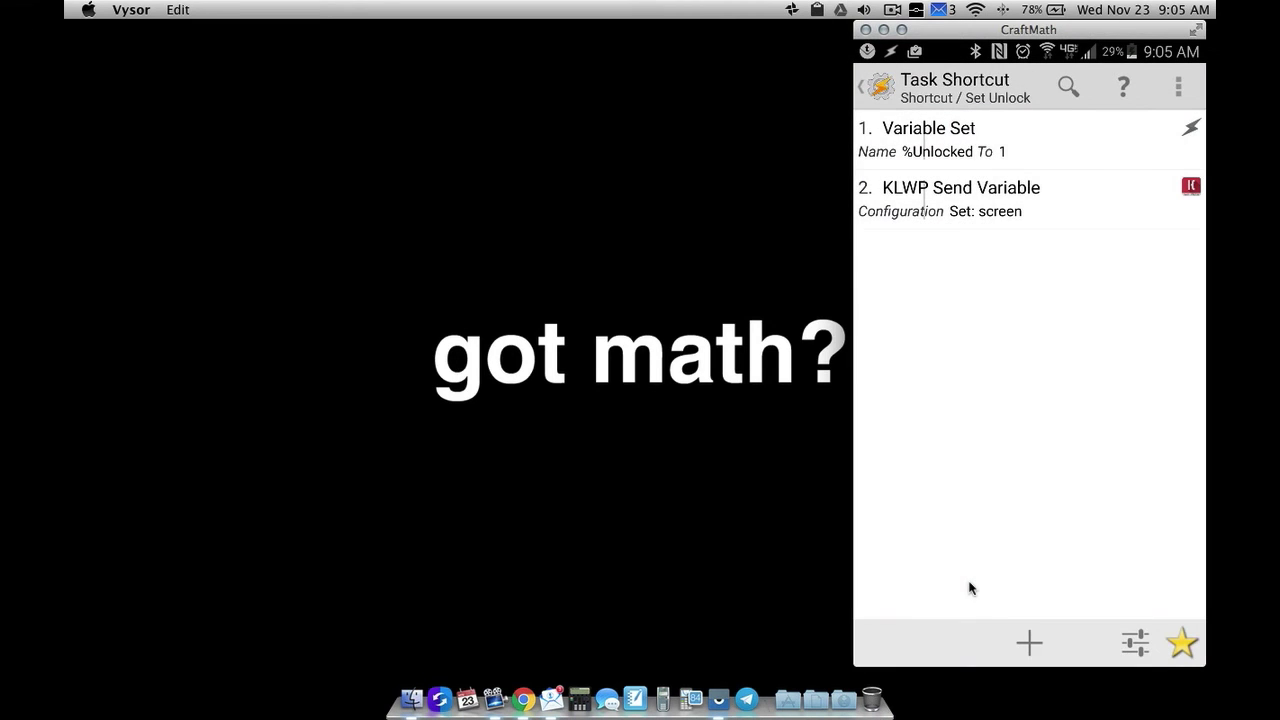
{"action": "left_click", "coordinate": [880, 88]}
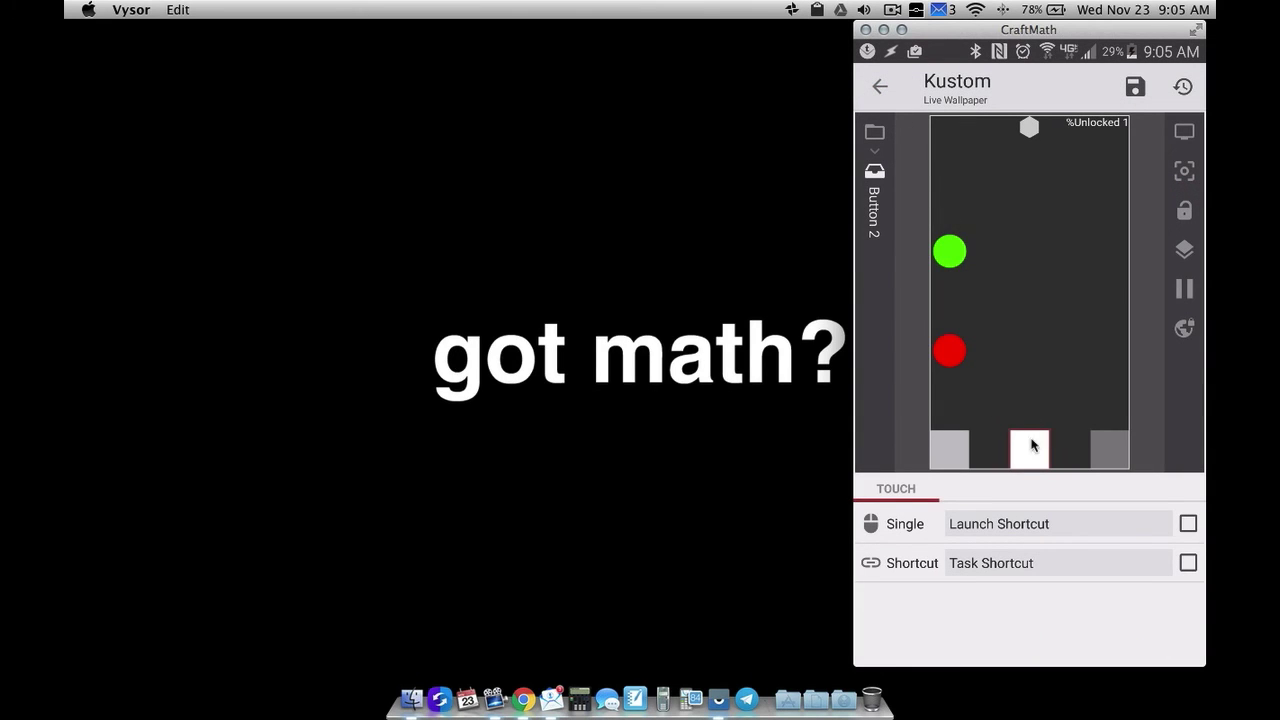
{"action": "left_click", "coordinate": [880, 87]}
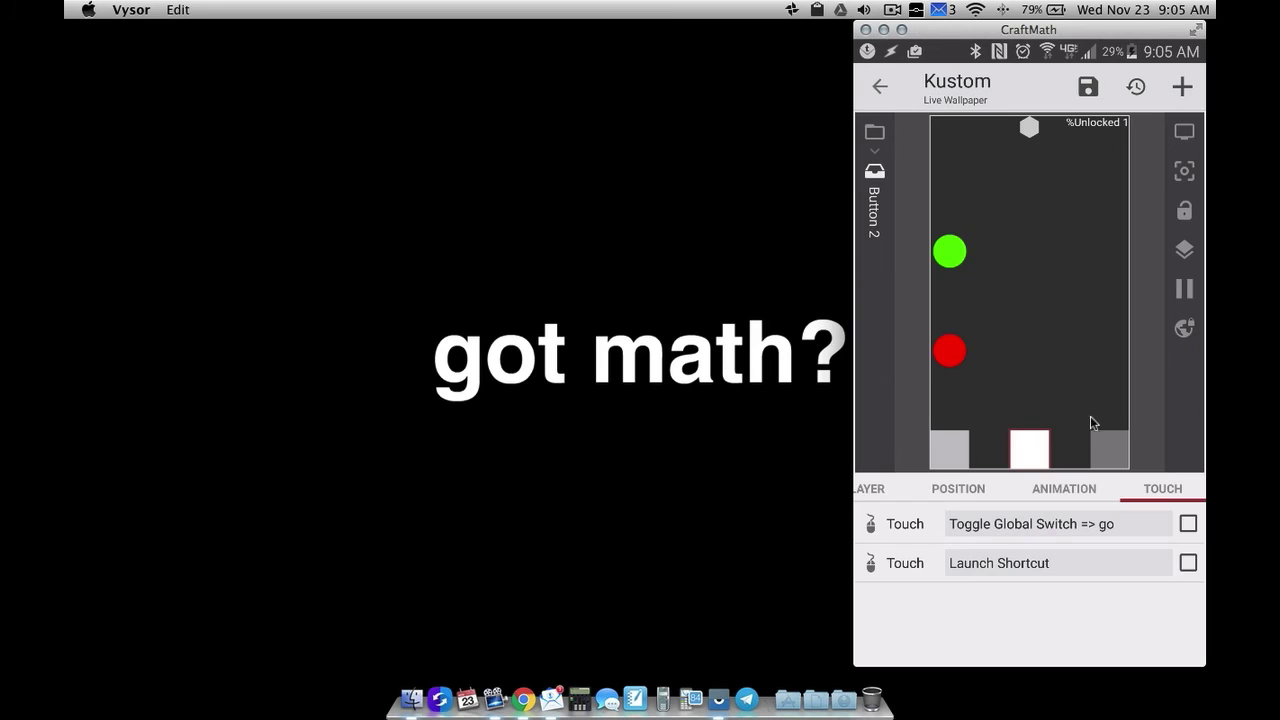
{"action": "right_click", "coordinate": [1095, 138]}
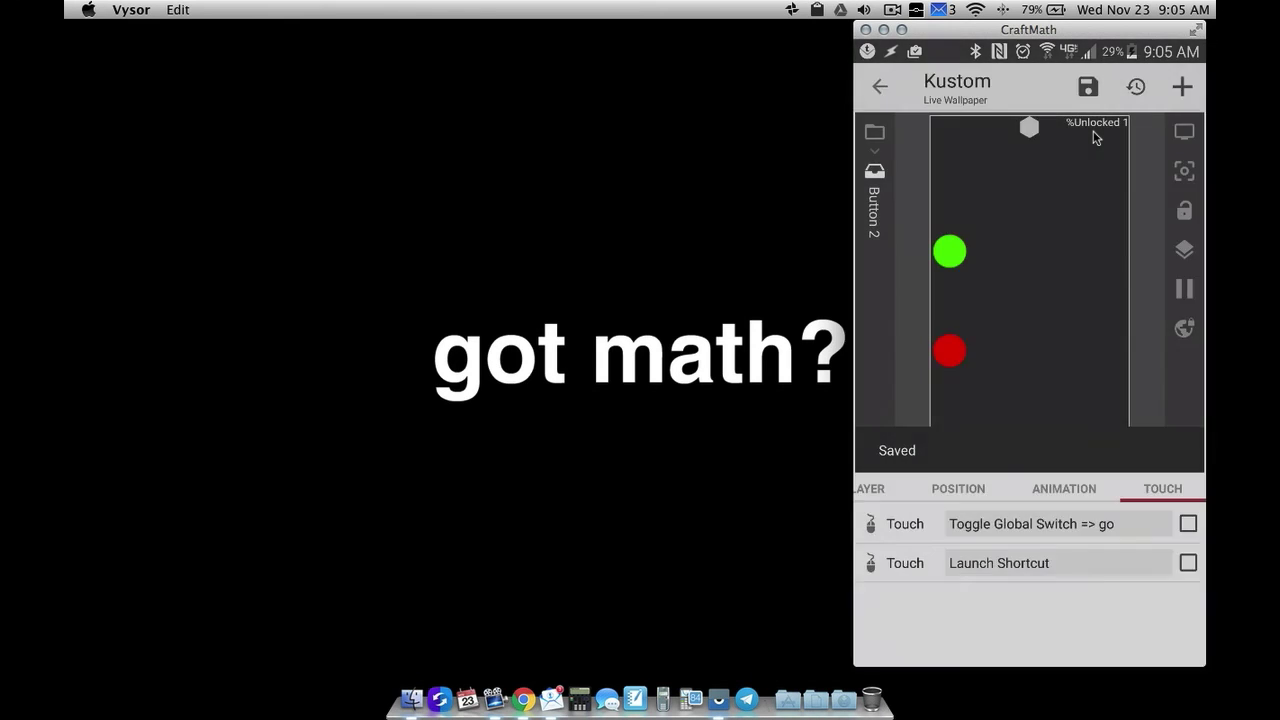